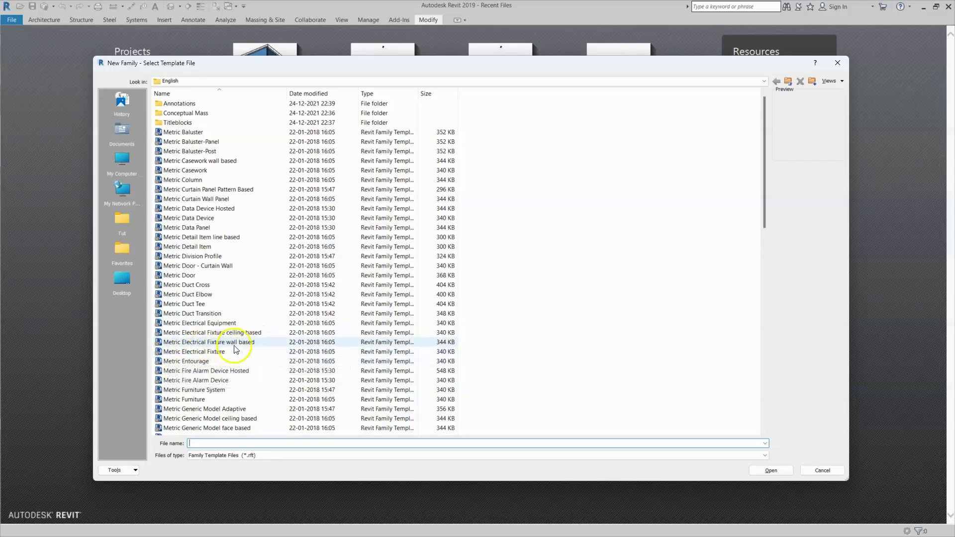
Create a new family from the Metric Generic Model face based template.
scroll(255, 357, "down", 8)
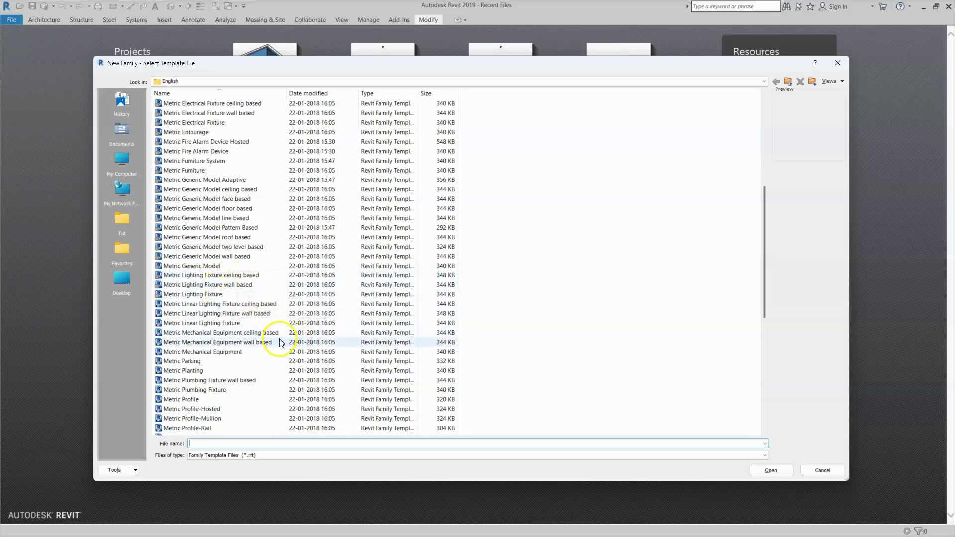
scroll(249, 323, "up", 1)
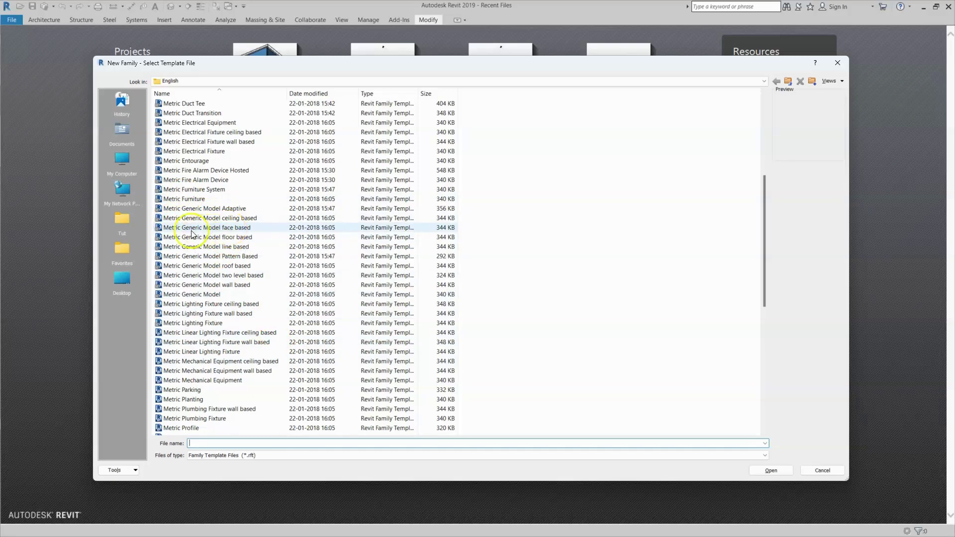
left_click(508, 285)
left_click(215, 227)
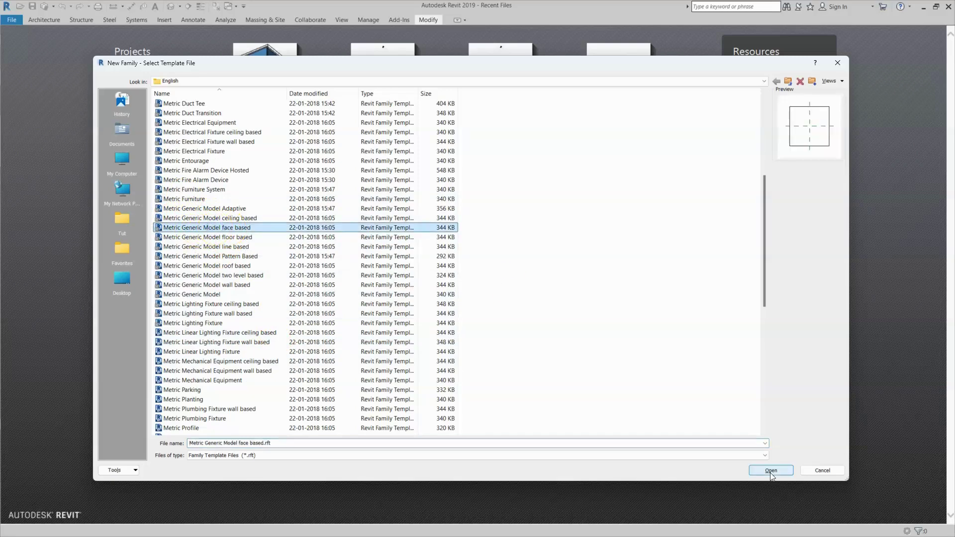
left_click(770, 472)
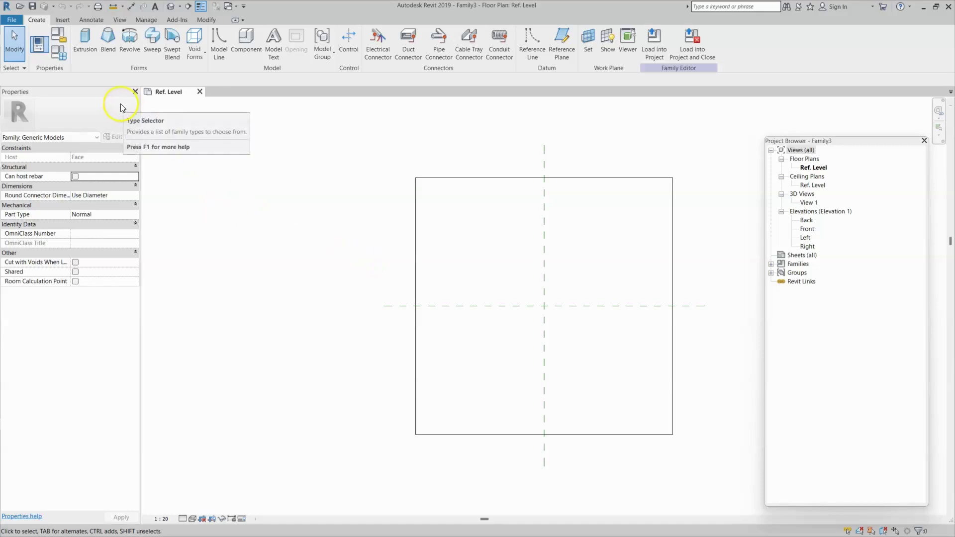
Set the family category to Electrical Fixtures.
left_click(60, 39)
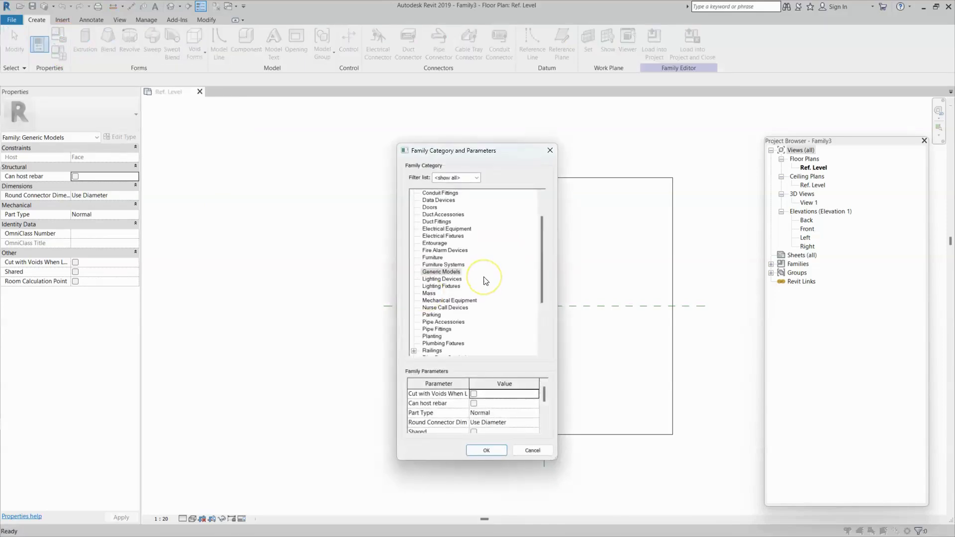
scroll(483, 280, "down", 1)
scroll(480, 280, "up", 2)
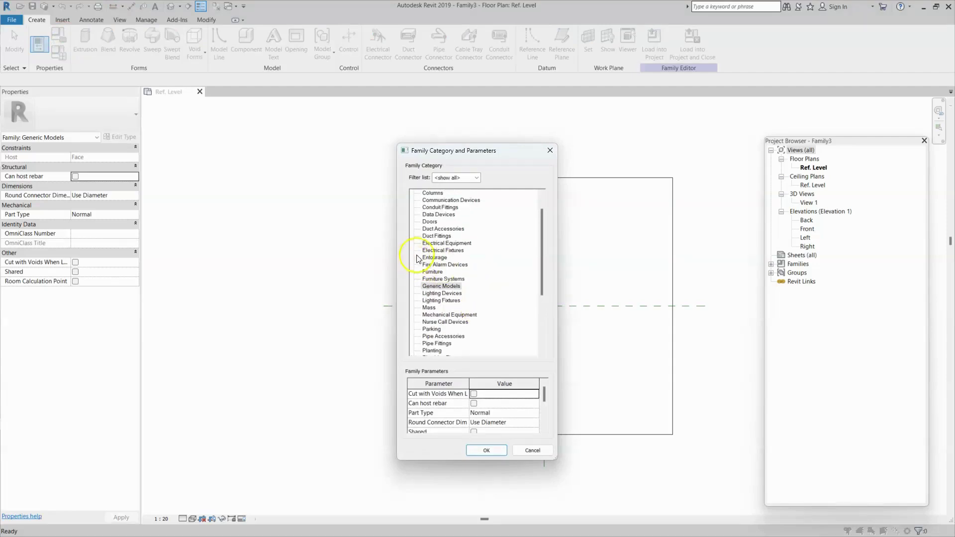
left_click(441, 251)
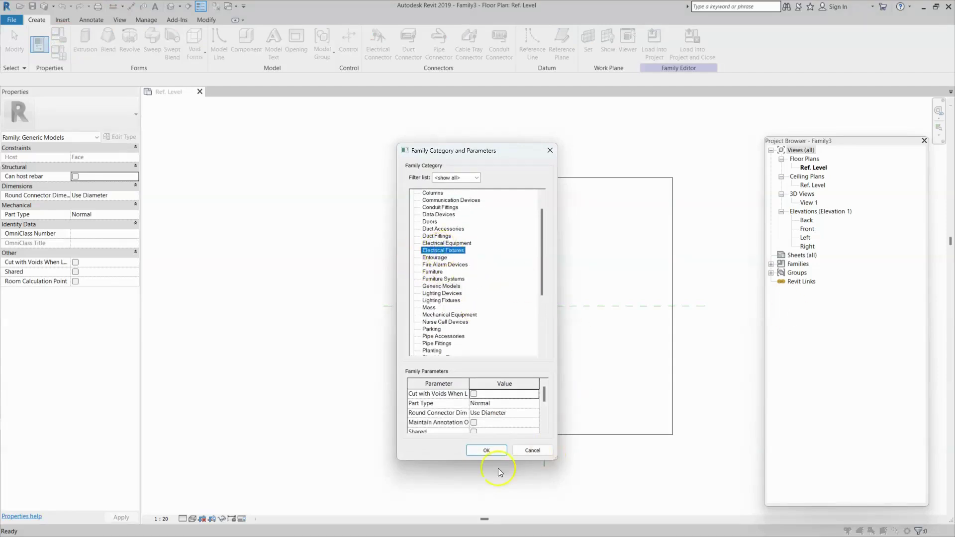
left_click(486, 450)
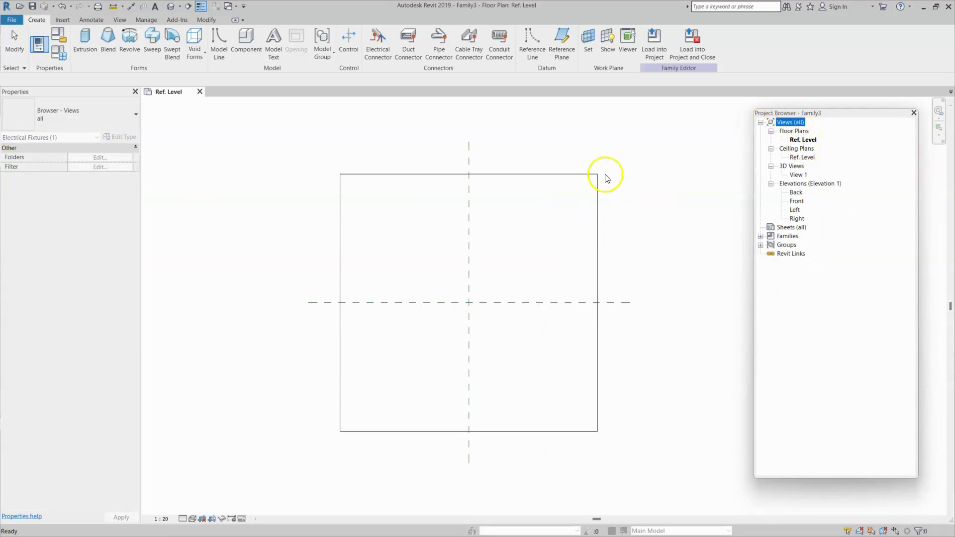
Open the 3D view View 1 and display the host block in the Shaded style.
double_click(798, 174)
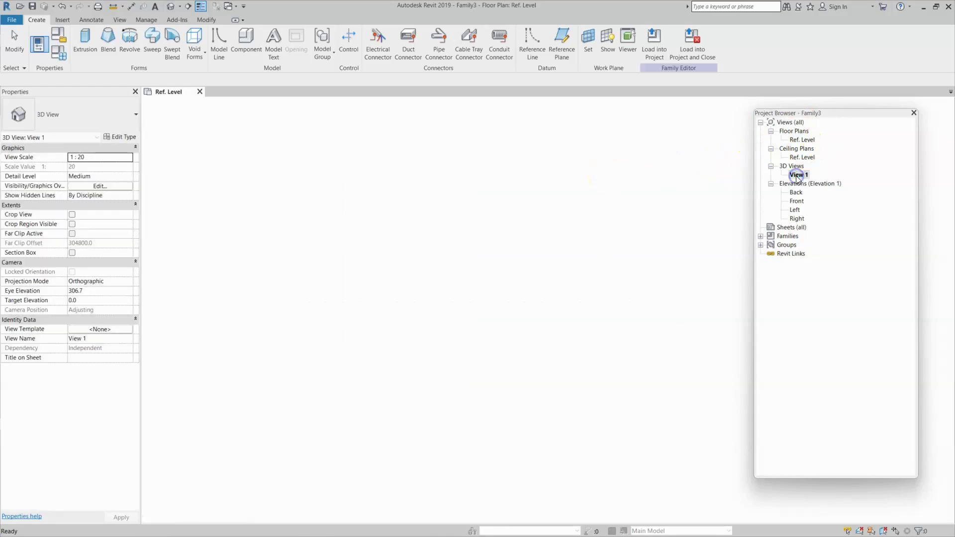
scroll(296, 303, "up", 3)
key("s")
key("d")
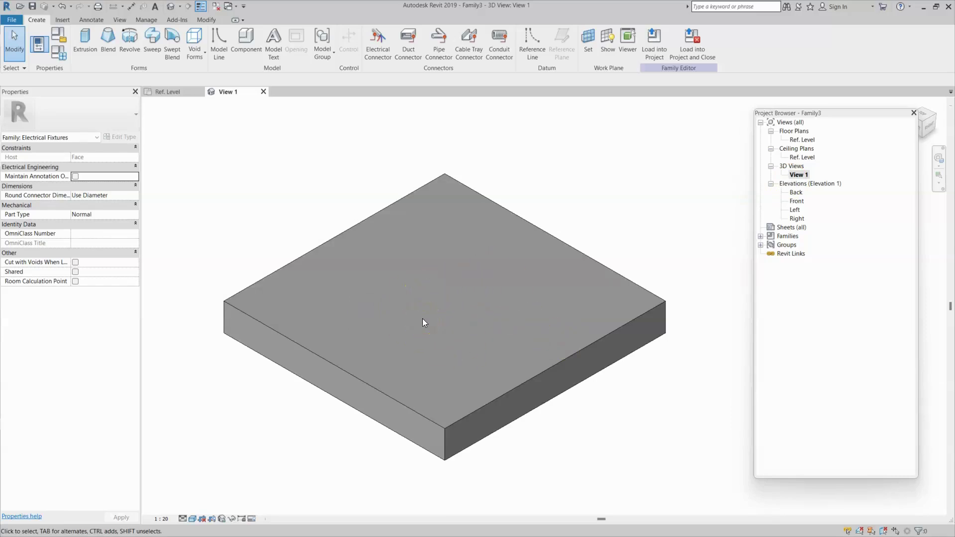
Start an extrusion in the Ref. Level floor plan and sketch a rectangle about 460 by 480 mm around the reference plane intersection.
double_click(801, 141)
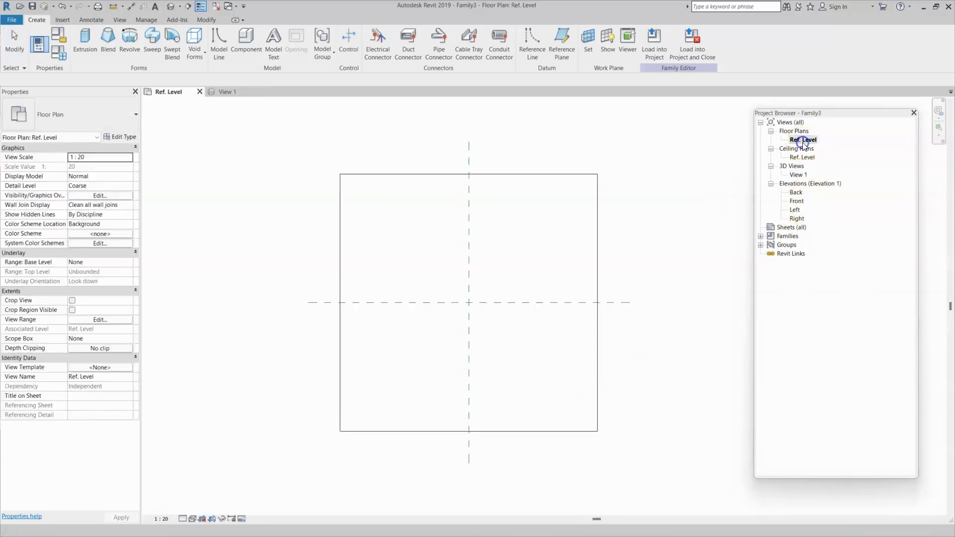
left_click(82, 42)
left_click(373, 35)
left_click(417, 268)
left_click(472, 326)
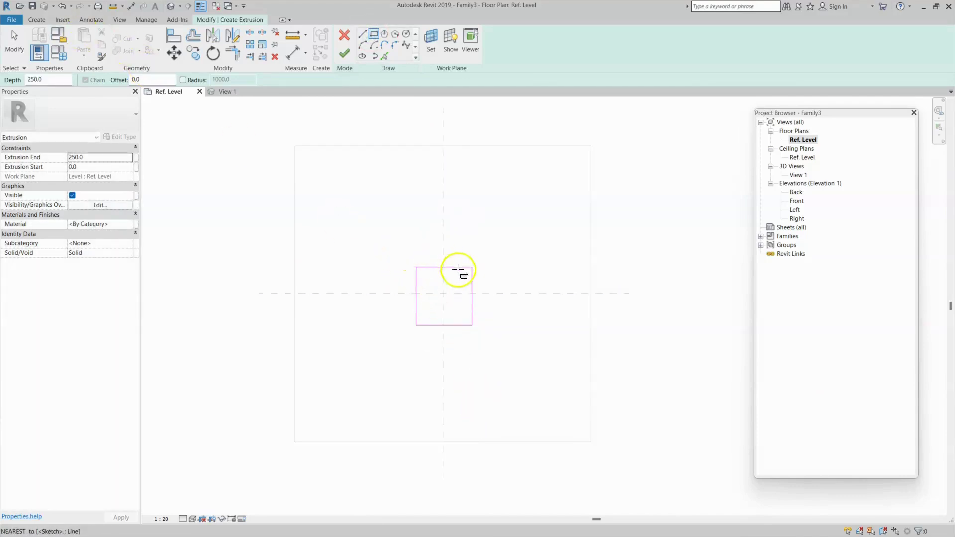
Add aligned dimensions for the sketched rectangle's vertical and horizontal sides.
left_click(92, 20)
left_click(43, 40)
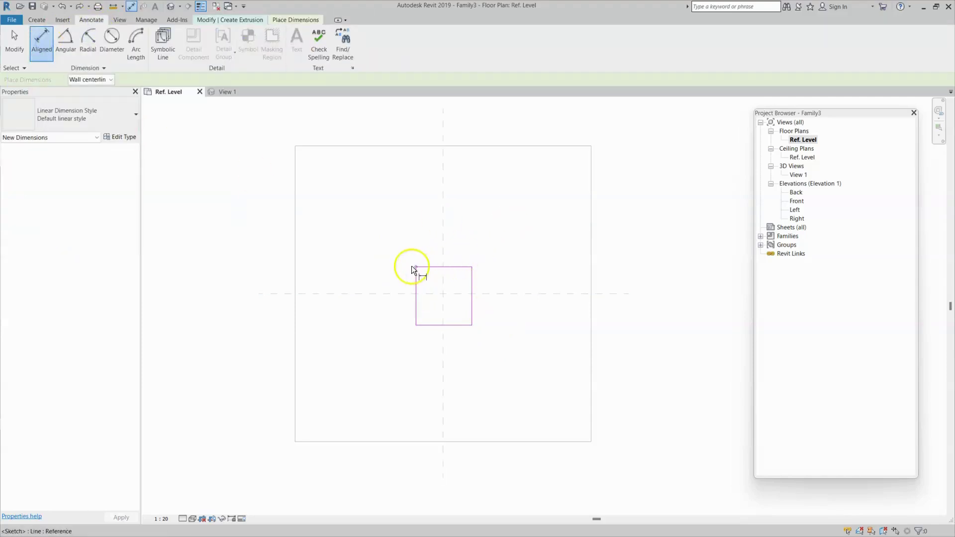
left_click(436, 271)
left_click(431, 325)
left_click(387, 303)
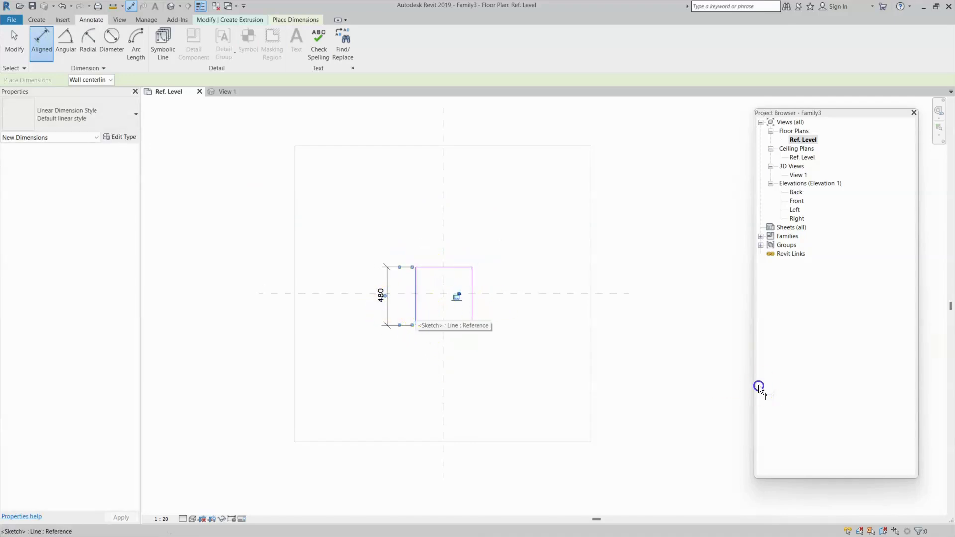
left_click(416, 309)
left_click(473, 313)
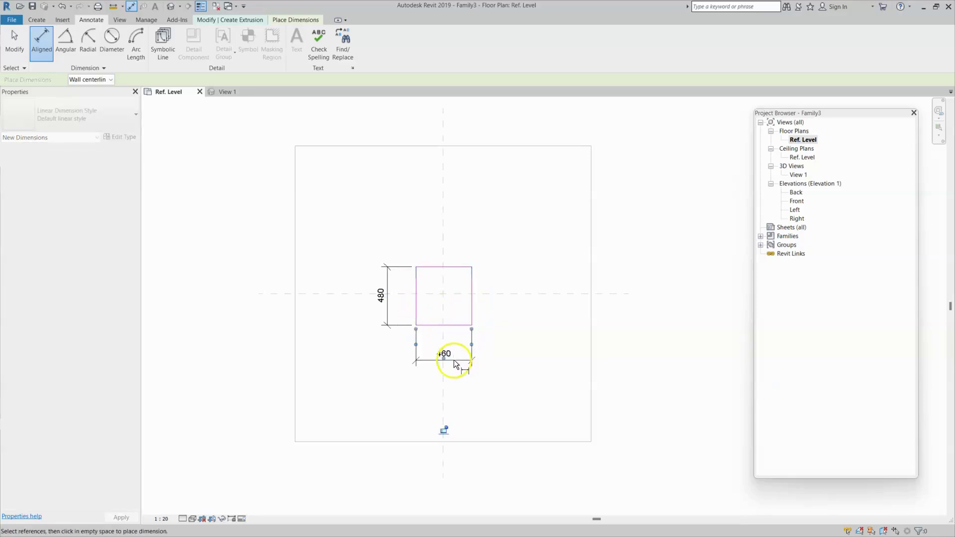
left_click(454, 359)
key("Escape")
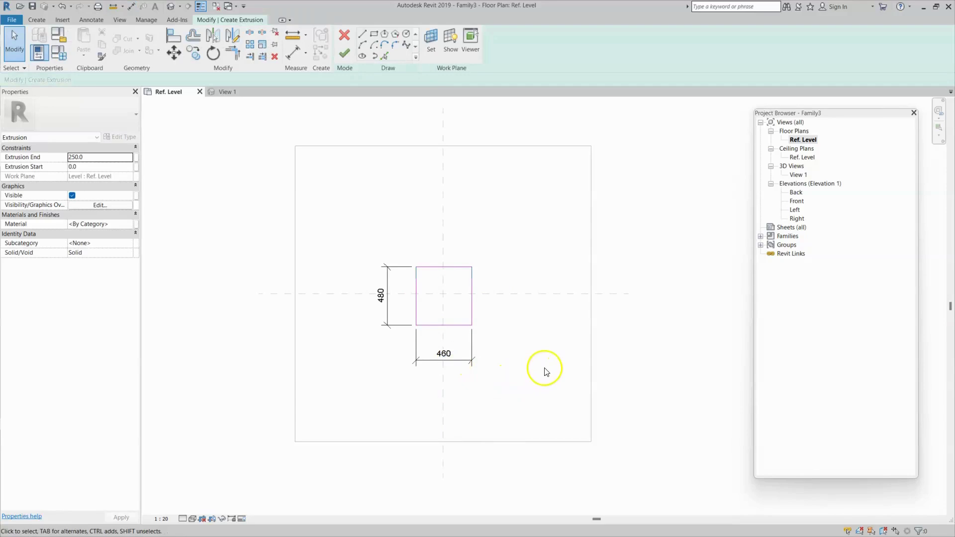
Label the rectangle's vertical dimension with a new instance family parameter named Hight.
left_click(382, 294)
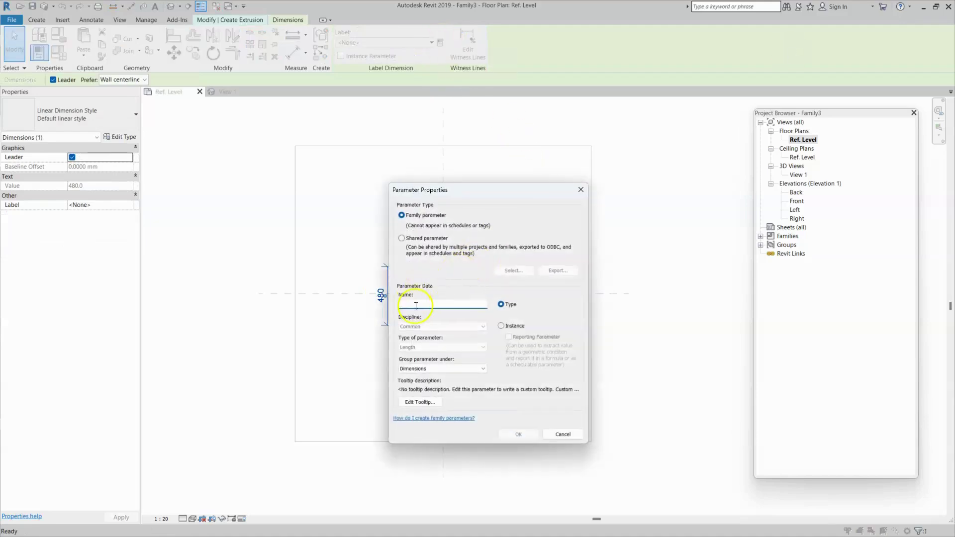
left_click_drag(492, 189, 690, 192)
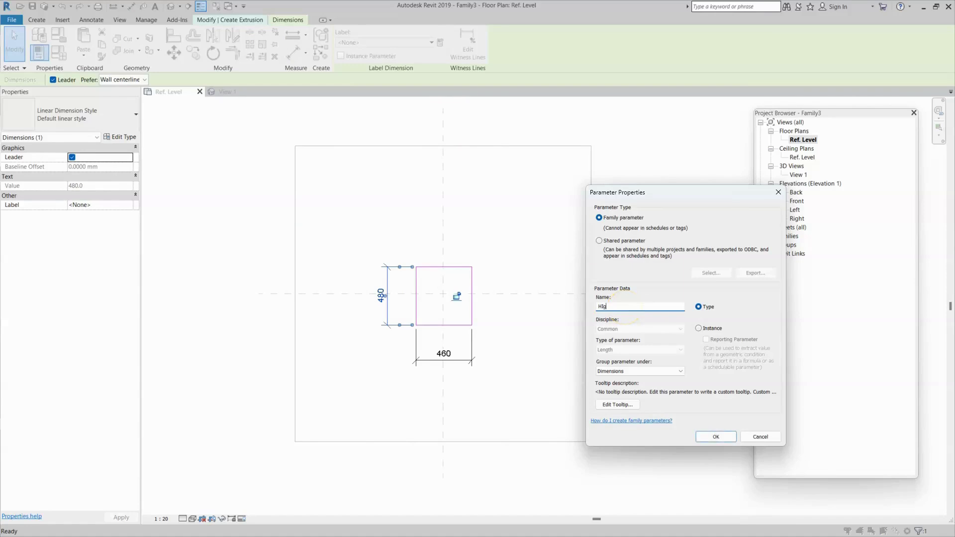
left_click(699, 329)
left_click(709, 436)
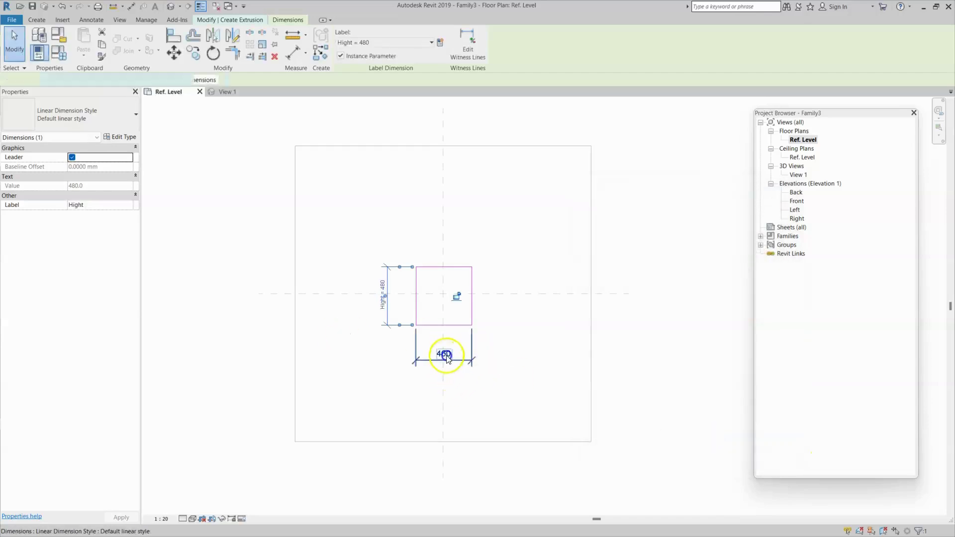
Label the rectangle's horizontal dimension with a new instance family parameter named Width and finish the extrusion sketch.
left_click(475, 366)
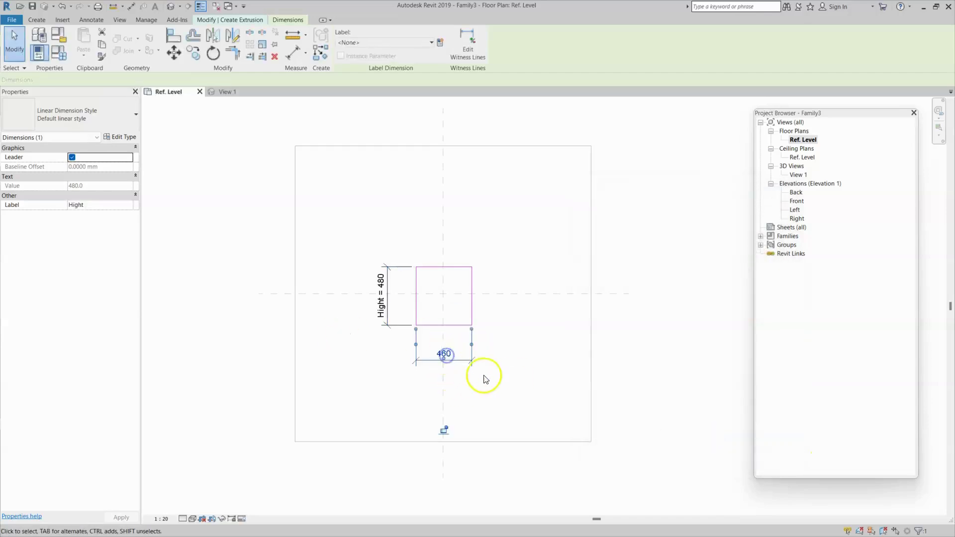
left_click(440, 45)
left_click(631, 308)
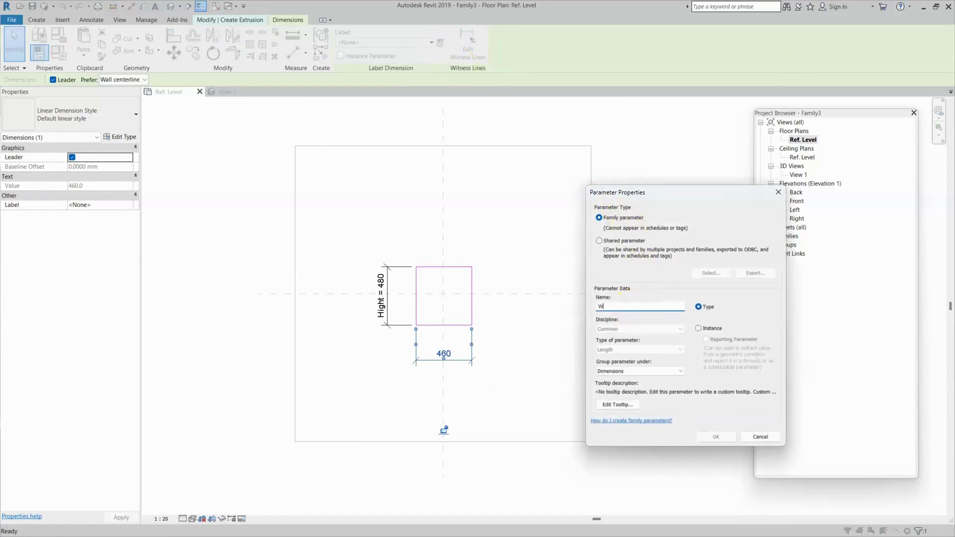
left_click(699, 329)
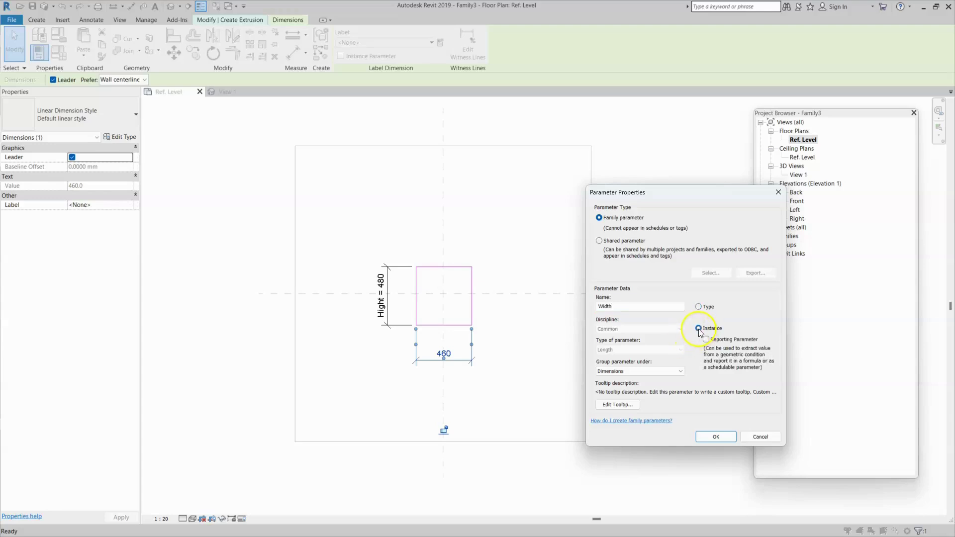
left_click(714, 437)
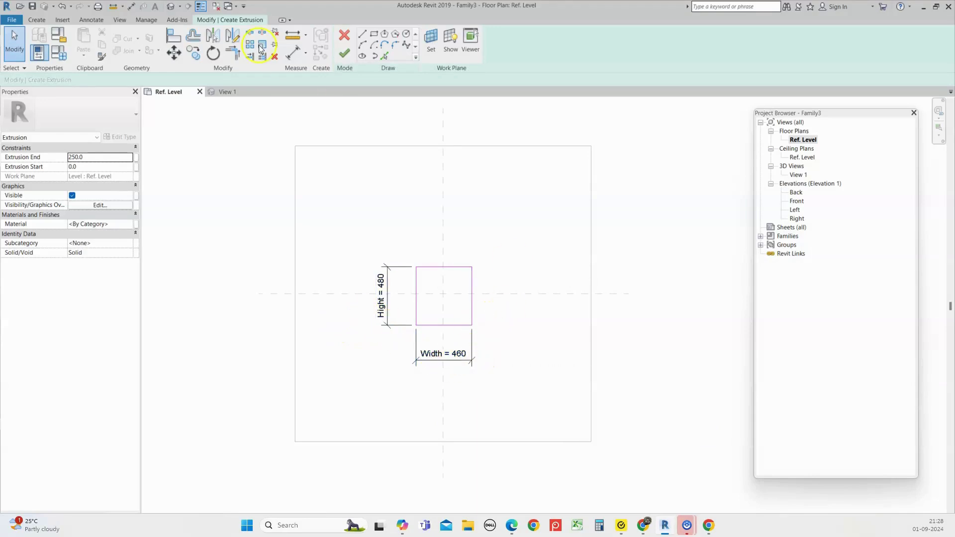
left_click(349, 60)
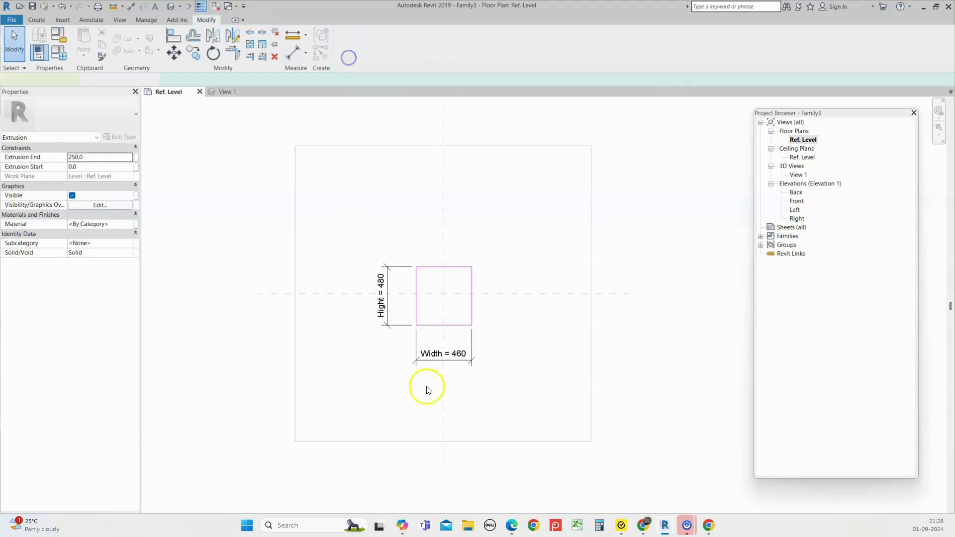
In the Front elevation, add an aligned dimension from the host surface to the extrusion's top edge and move it slightly closer to the extrusion.
left_click(792, 203)
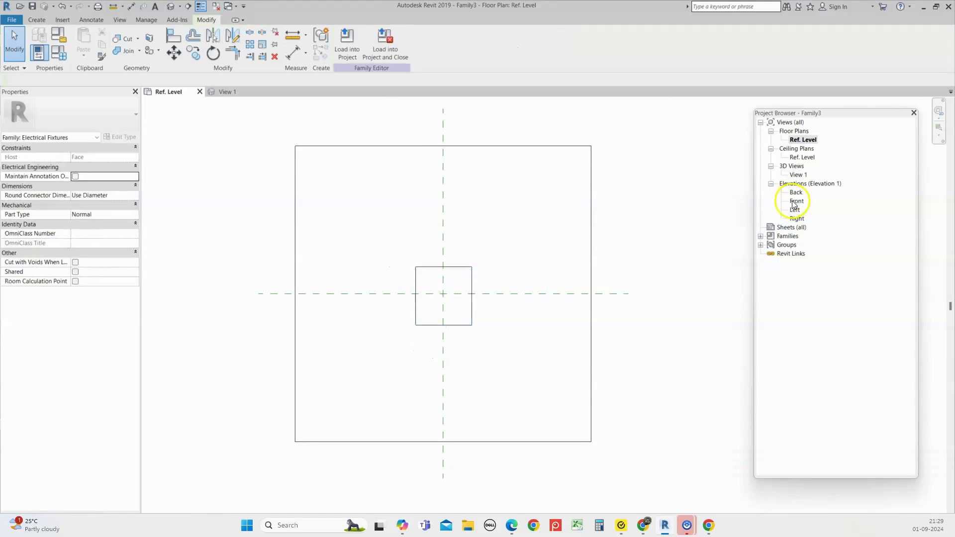
double_click(794, 204)
scroll(522, 426, "up", 4)
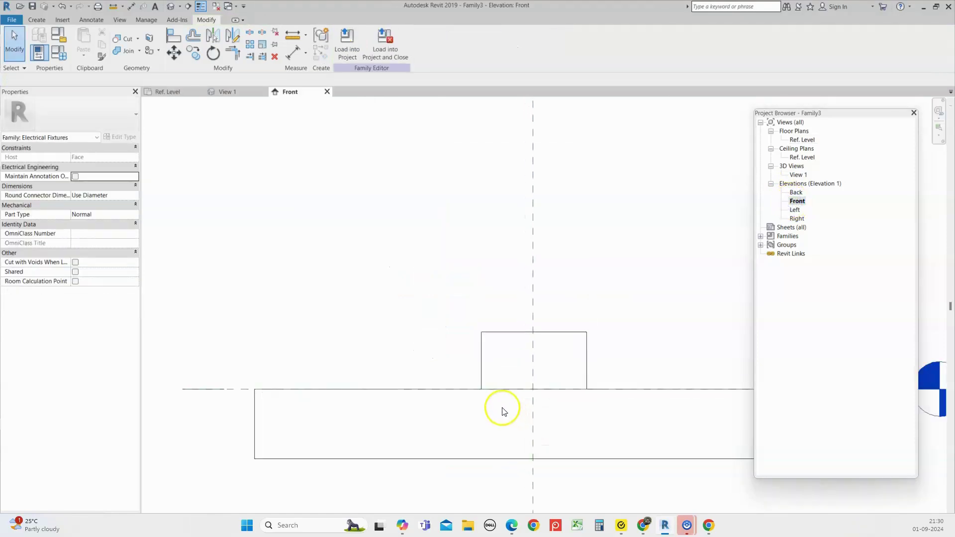
left_click(481, 381)
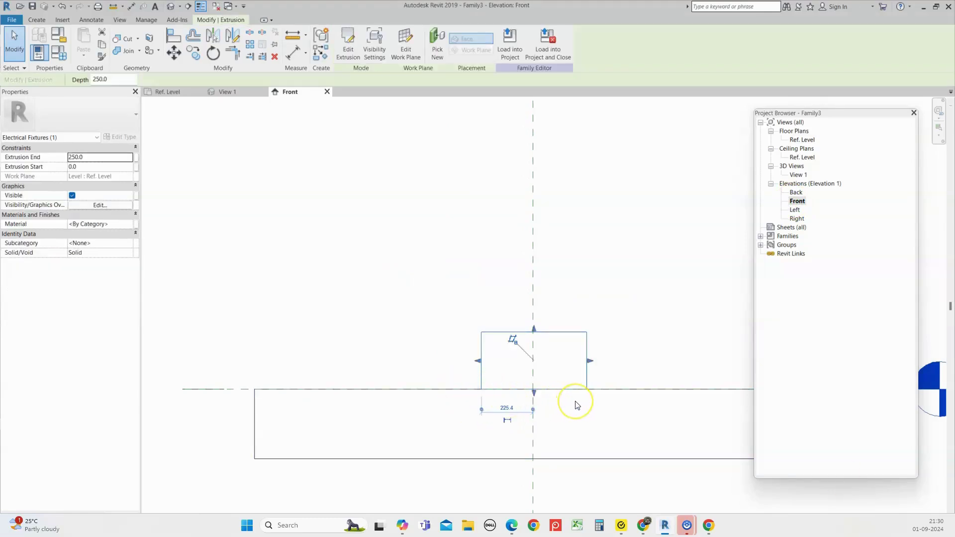
left_click(537, 353)
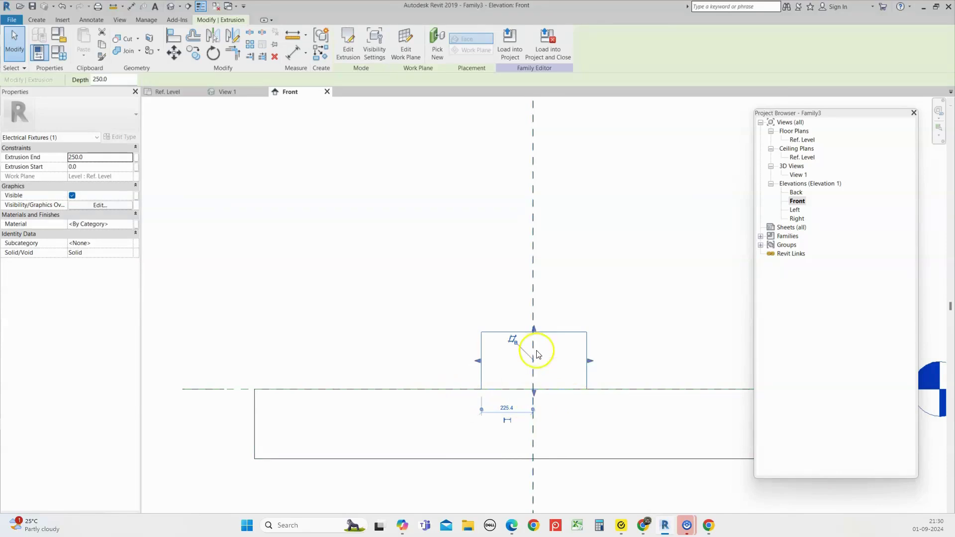
left_click(95, 23)
left_click(39, 42)
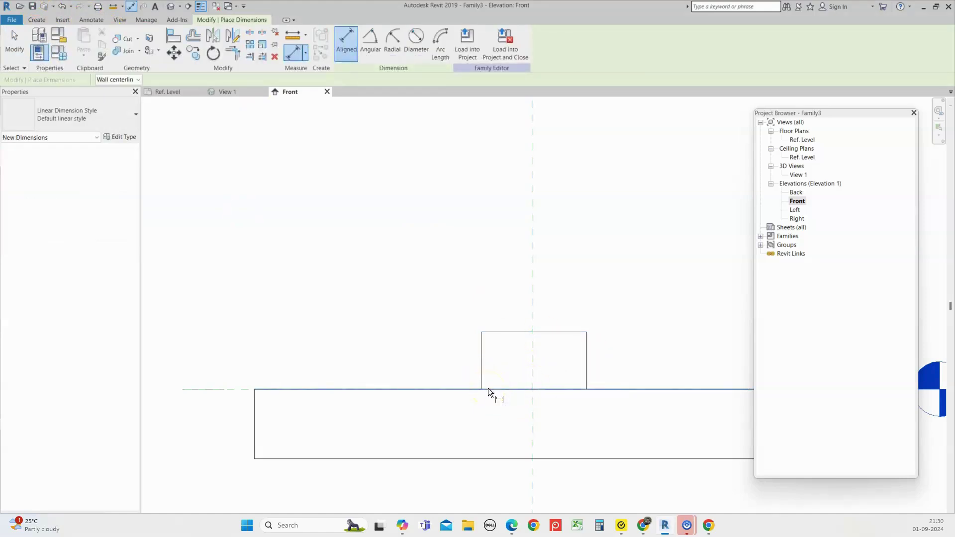
left_click(503, 335)
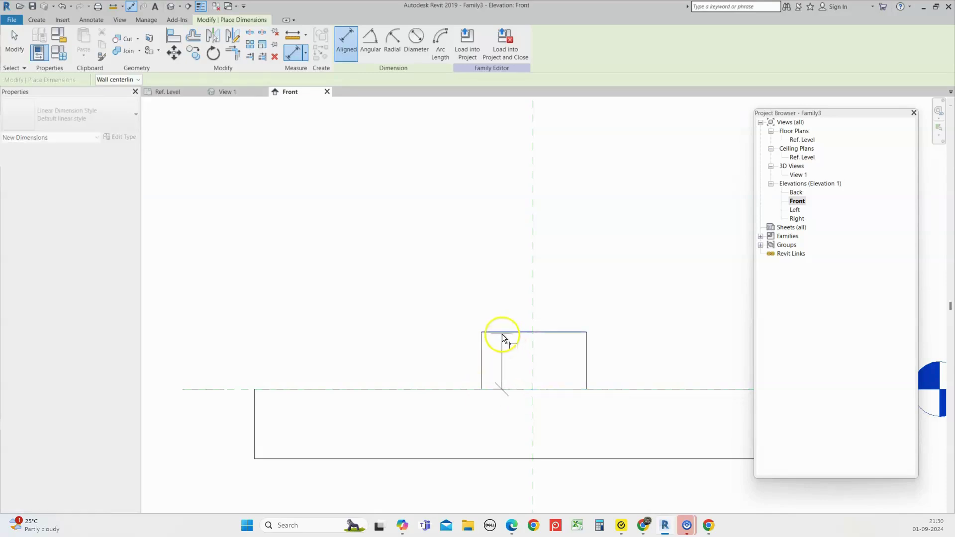
left_click(375, 329)
left_click(380, 364)
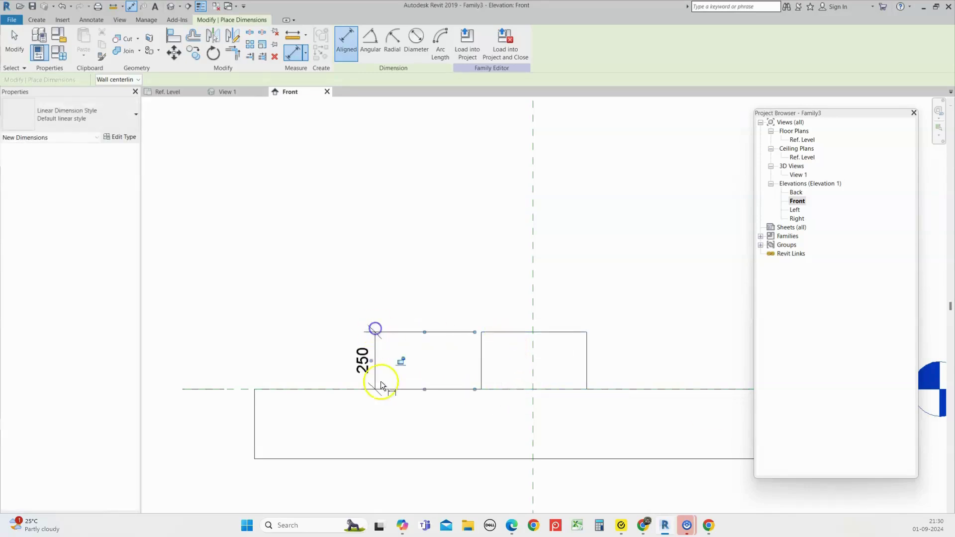
key("Escape")
left_click_drag(374, 374, 387, 376)
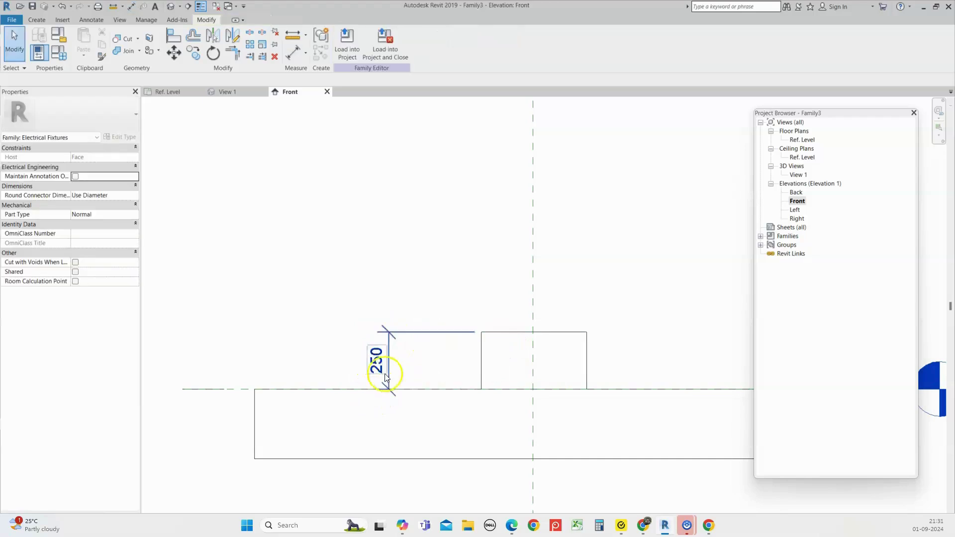
Label the dimension from the host surface to the extrusion's top edge with a new instance family parameter named Depth.
left_click(389, 371)
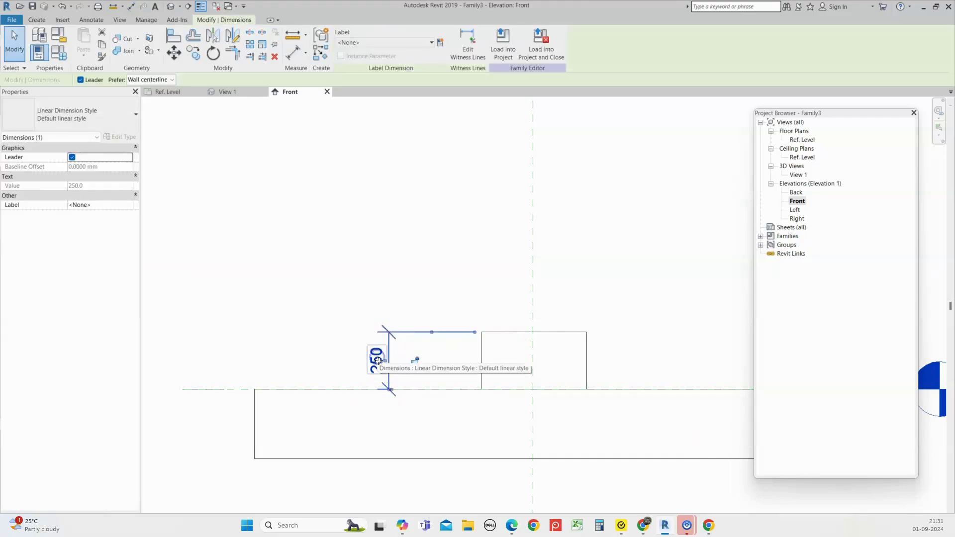
left_click(442, 44)
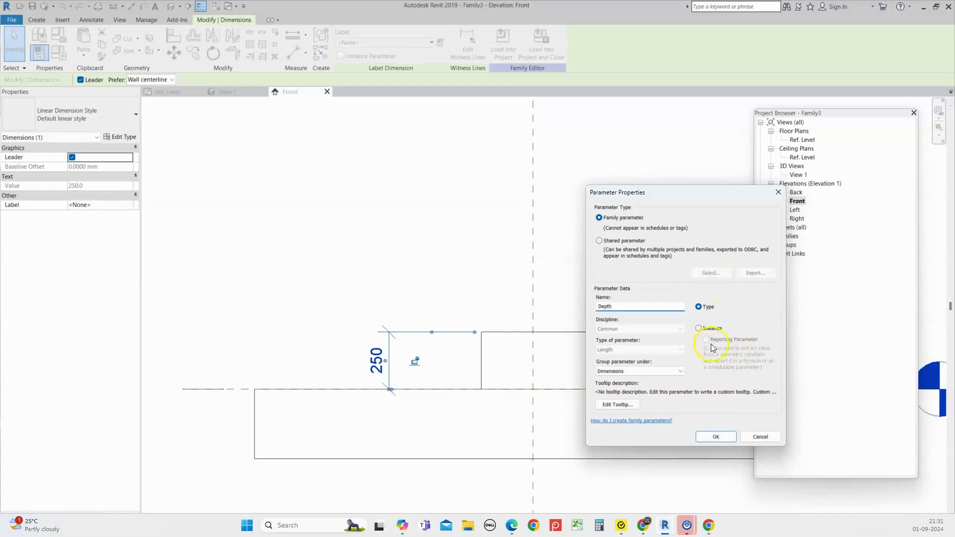
left_click(699, 329)
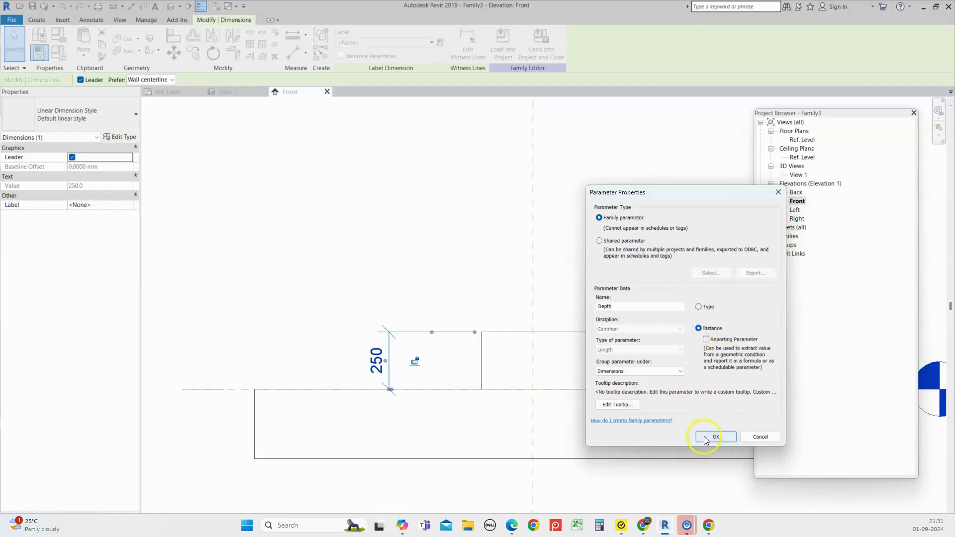
left_click(703, 437)
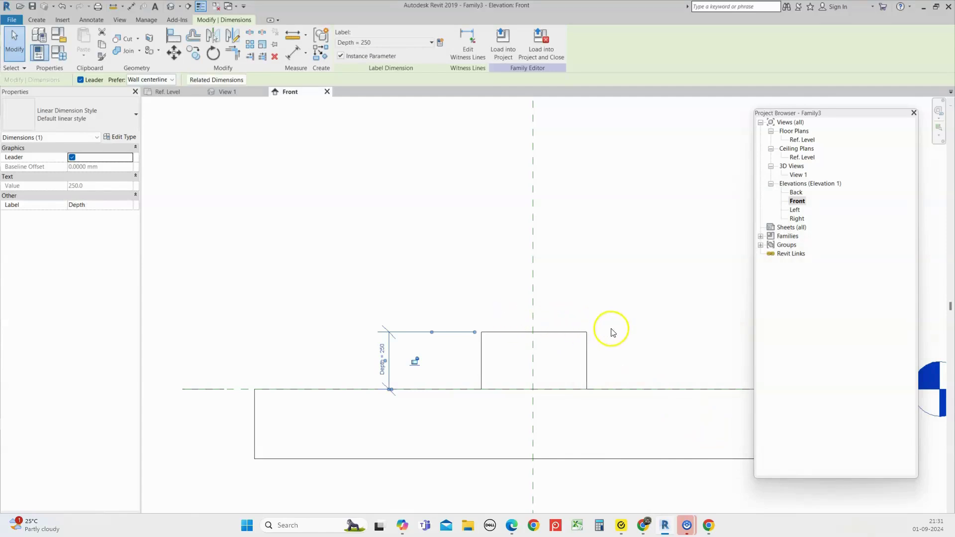
left_click(587, 348)
scroll(390, 236, "down", 3)
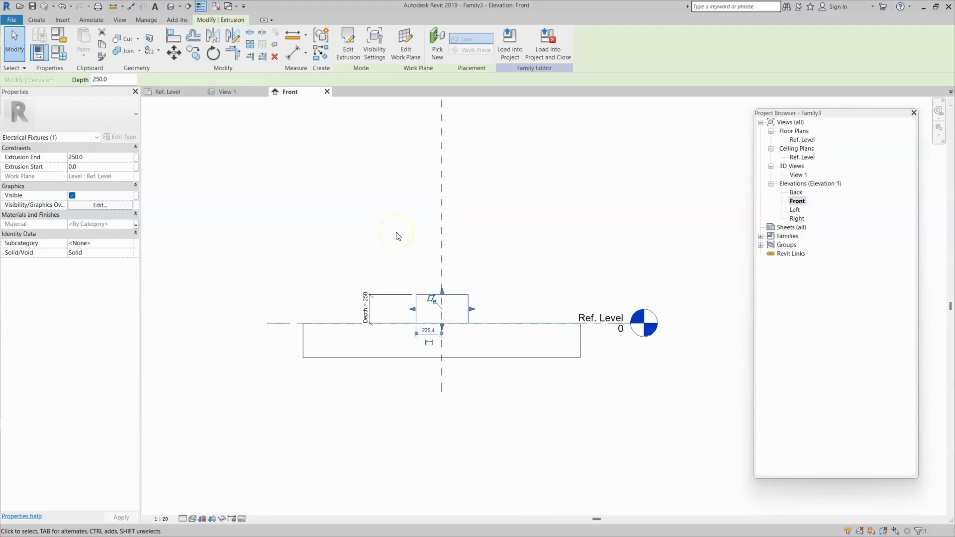
Save the family in the Electric Fixtures folder under the file name Face Base Electric Fixture.
left_click(12, 20)
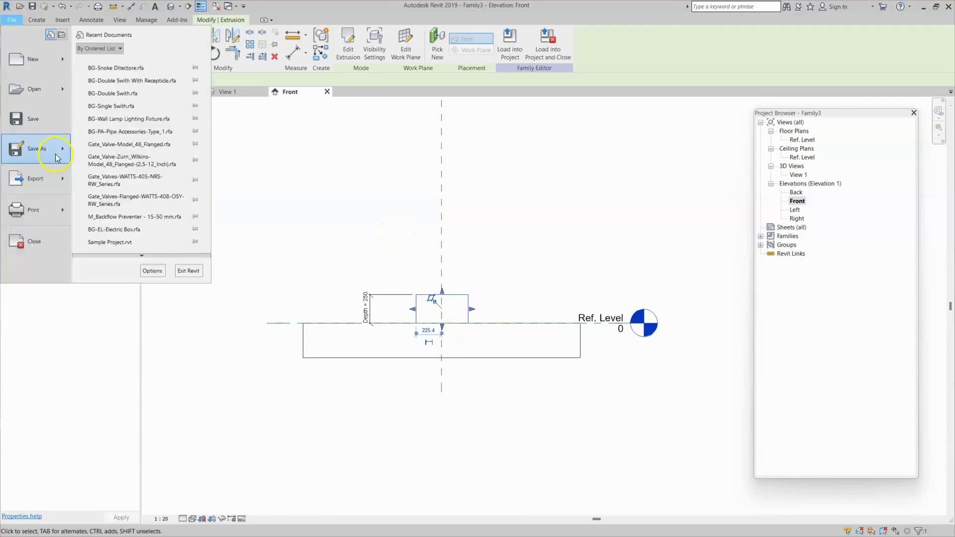
mouse_move(55, 157)
left_click(100, 130)
double_click(517, 235)
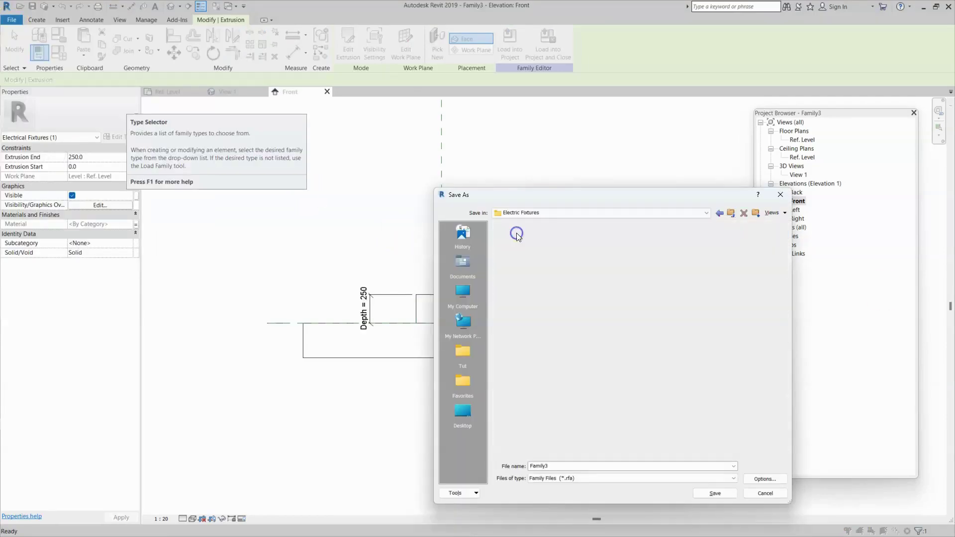
double_click(546, 466)
key("BackSpace")
type("Face Base Electric Fixture")
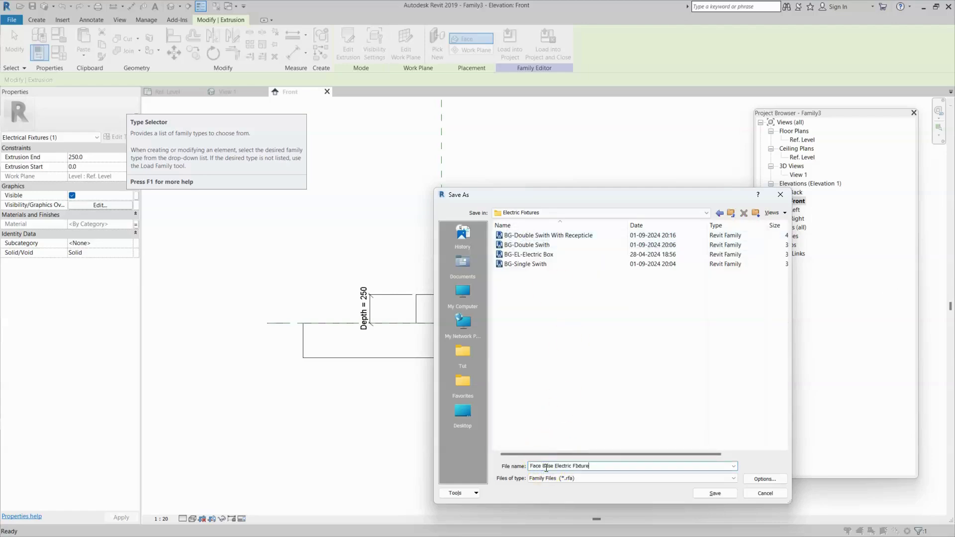
left_click(715, 493)
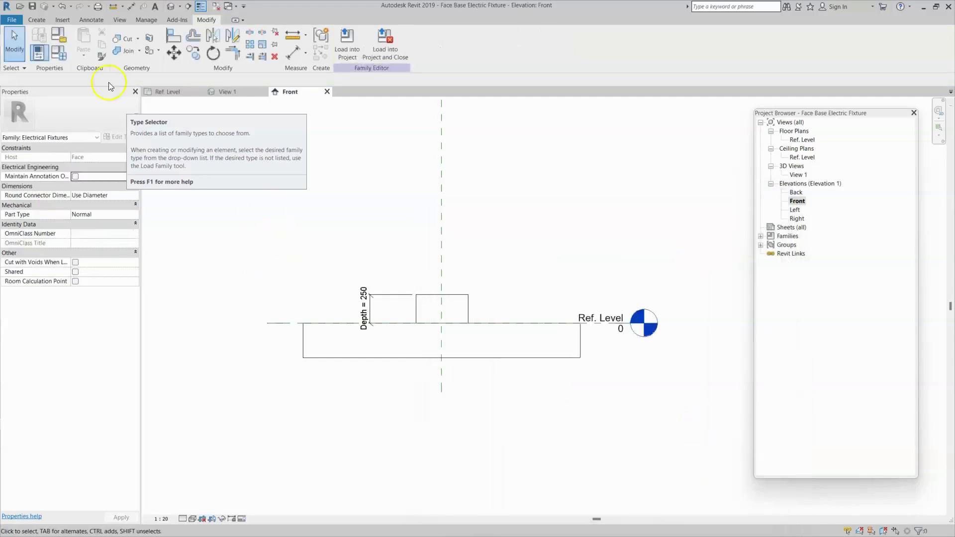
Open the project file Sample Project from the Arch folder and move the Project Browser clear of the room model.
left_click(11, 20)
left_click(303, 170)
left_click(11, 20)
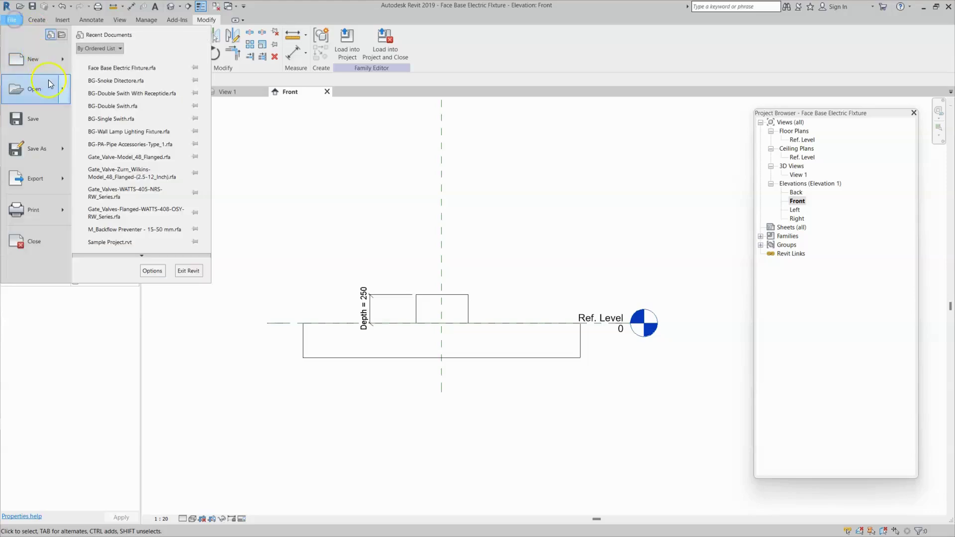
mouse_move(61, 95)
left_click(130, 102)
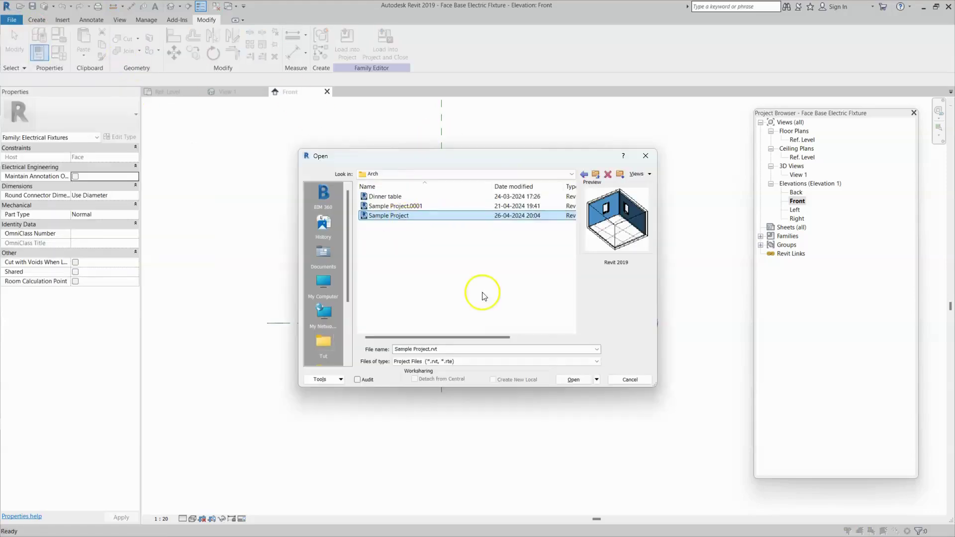
left_click(573, 380)
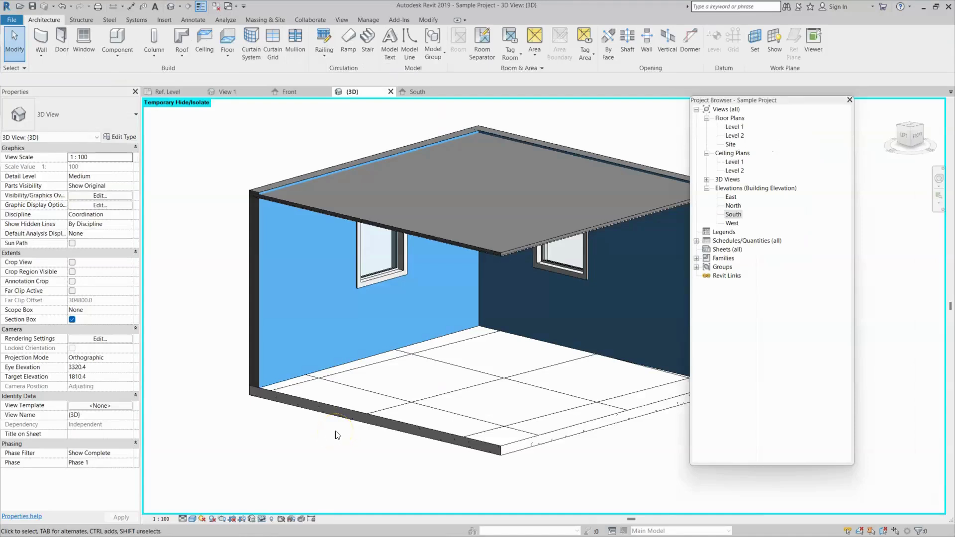
left_click_drag(719, 101, 692, 110)
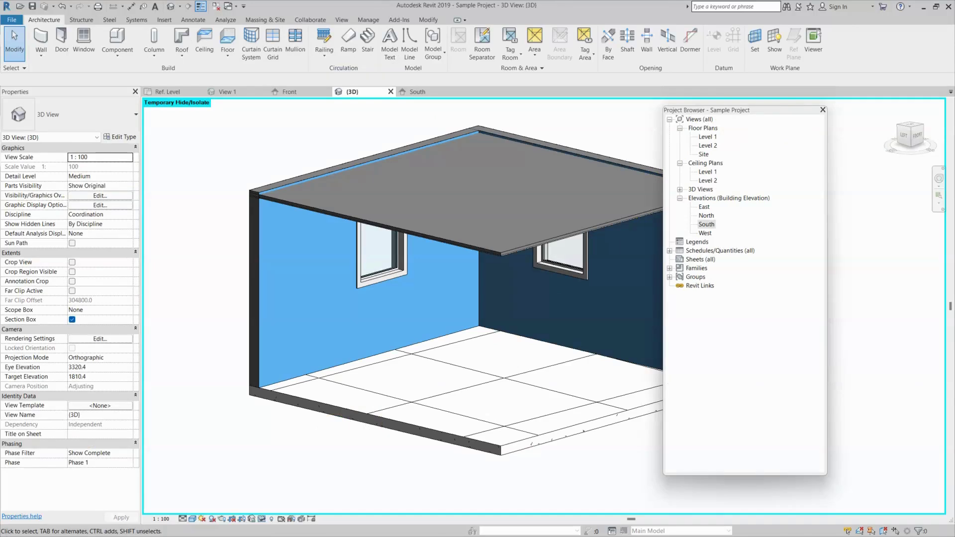
left_click_drag(690, 110, 777, 122)
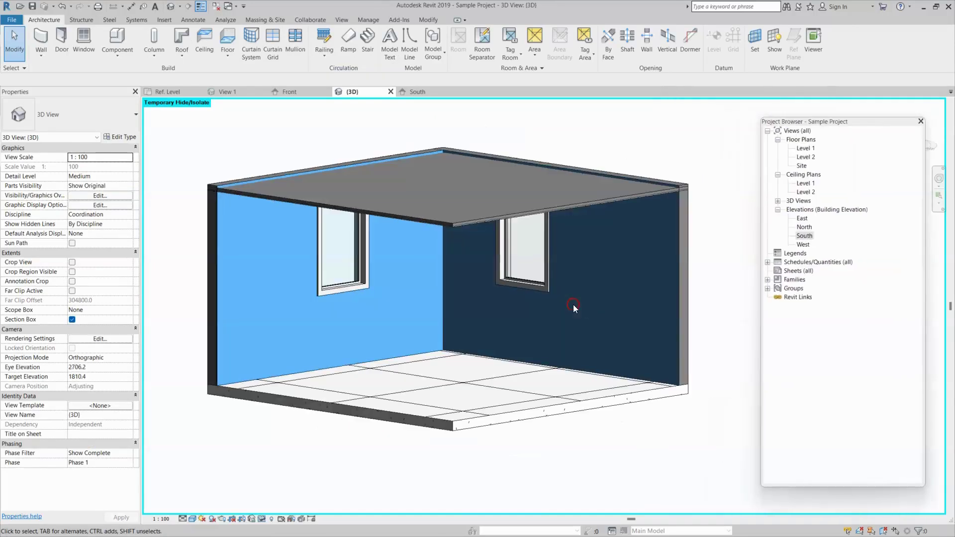
Load the Face Base Electric Fixture family into the Sample Project.
left_click(183, 93)
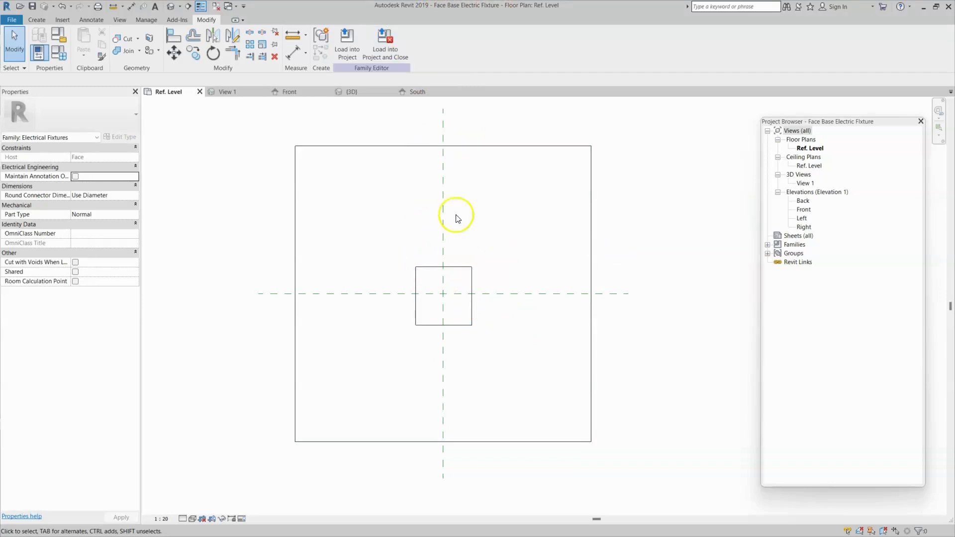
left_click(348, 54)
middle_click_drag(488, 373, 477, 359, "shift")
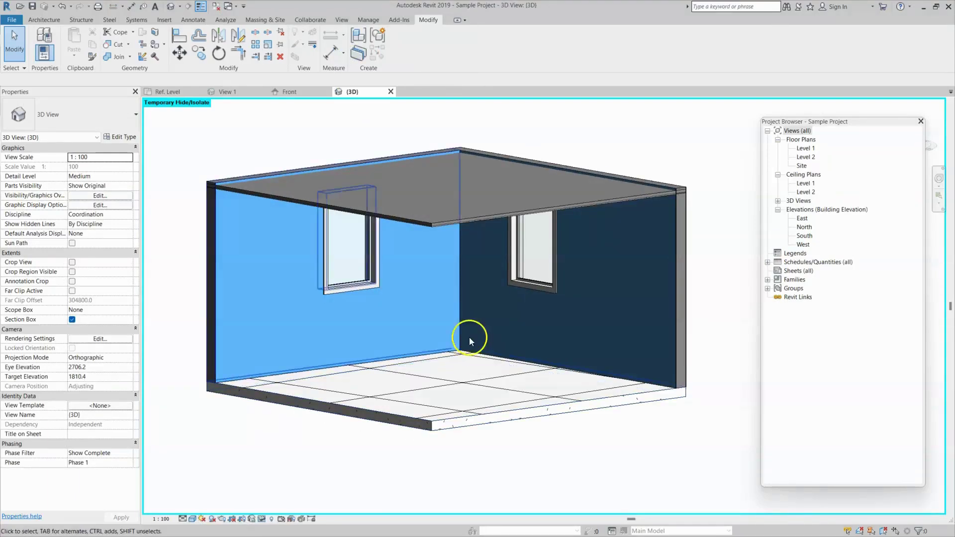
Place one Face Base Electric Fixture on the face of the light blue wall, beside its window, and end the placement.
left_click(138, 21)
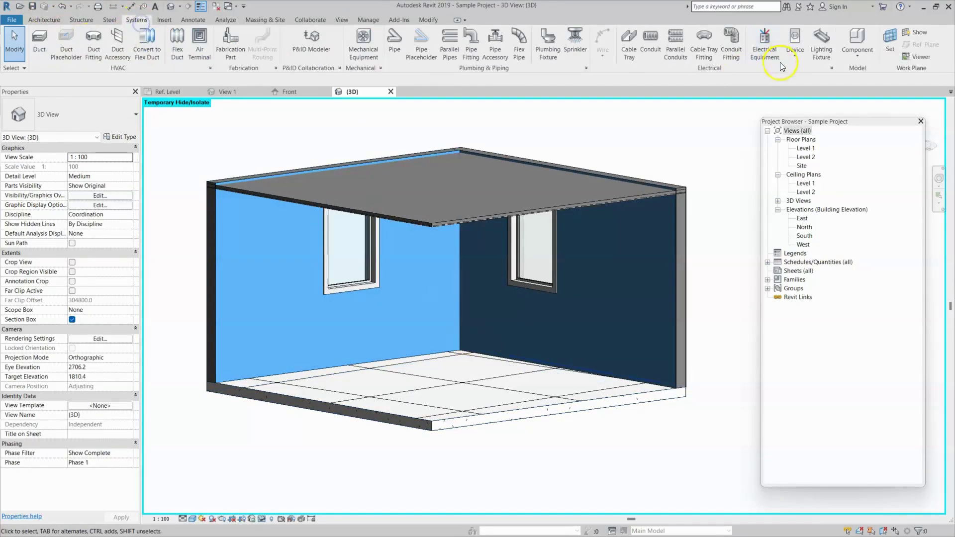
left_click(791, 58)
left_click(810, 75)
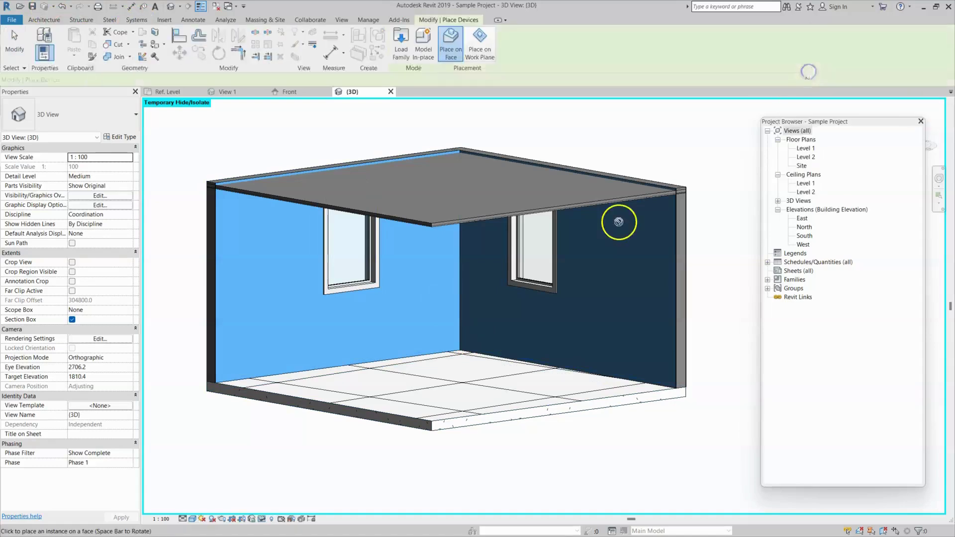
scroll(390, 309, "up", 2)
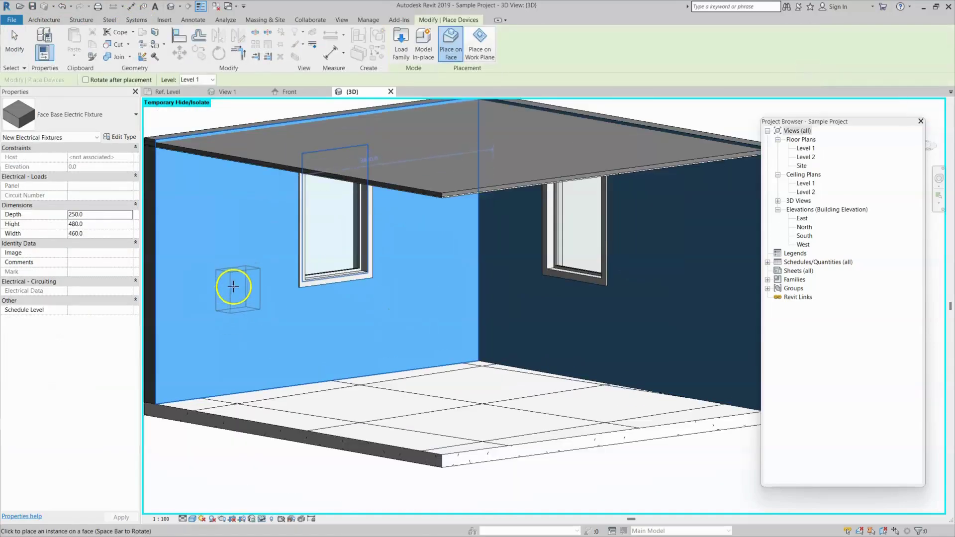
left_click(233, 286)
key("Escape")
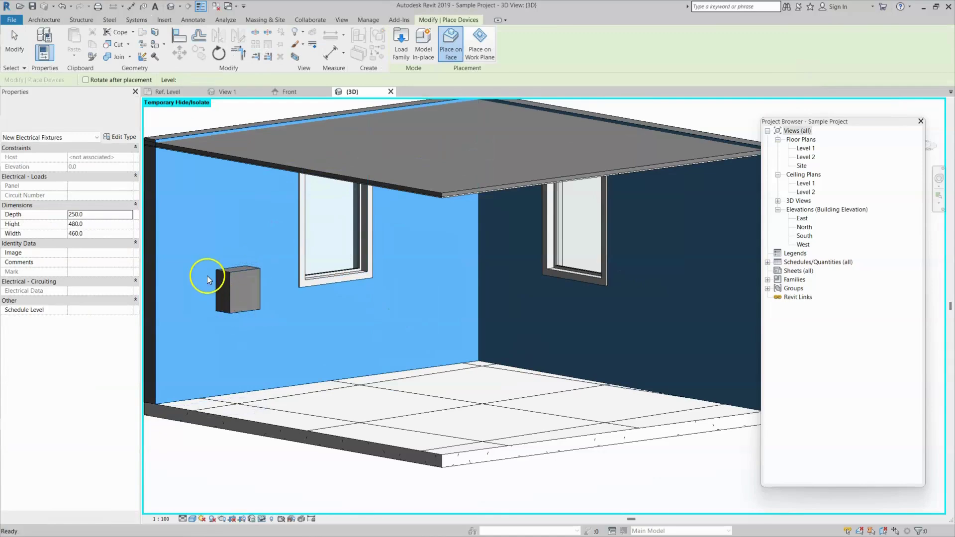
Create similar fixtures from the placed one, putting one on the dark blue wall's face and one on the floor.
scroll(208, 277, "up", 3)
left_click(248, 273)
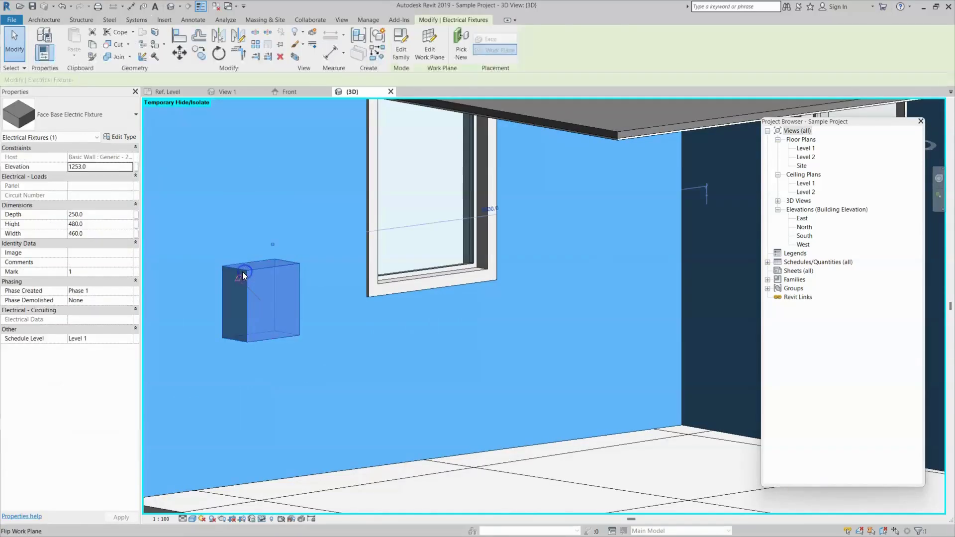
scroll(243, 272, "down", 2)
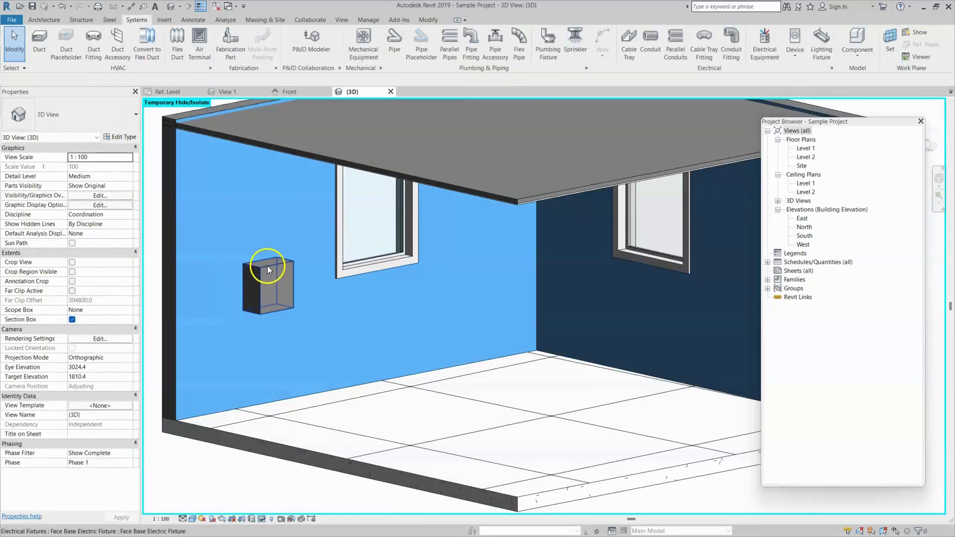
left_click(268, 266)
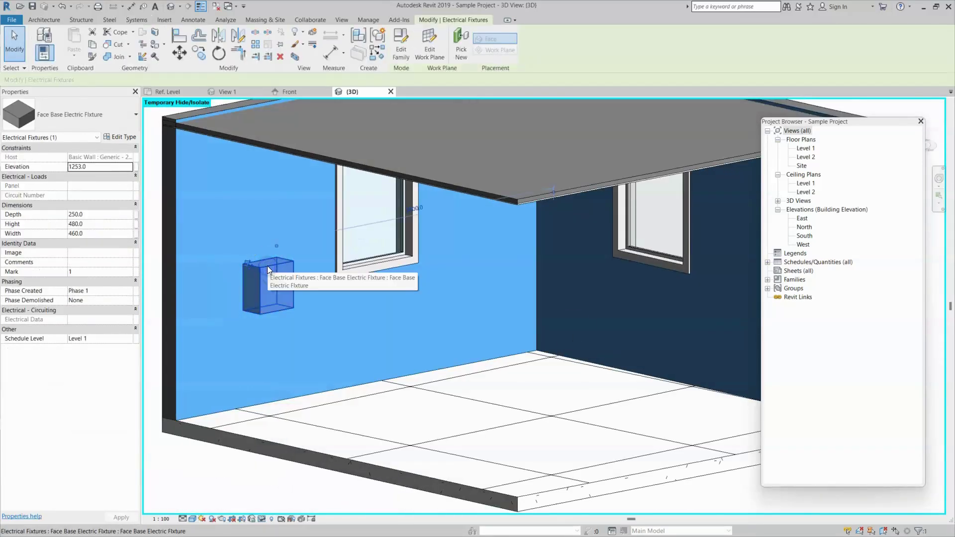
right_click(267, 266)
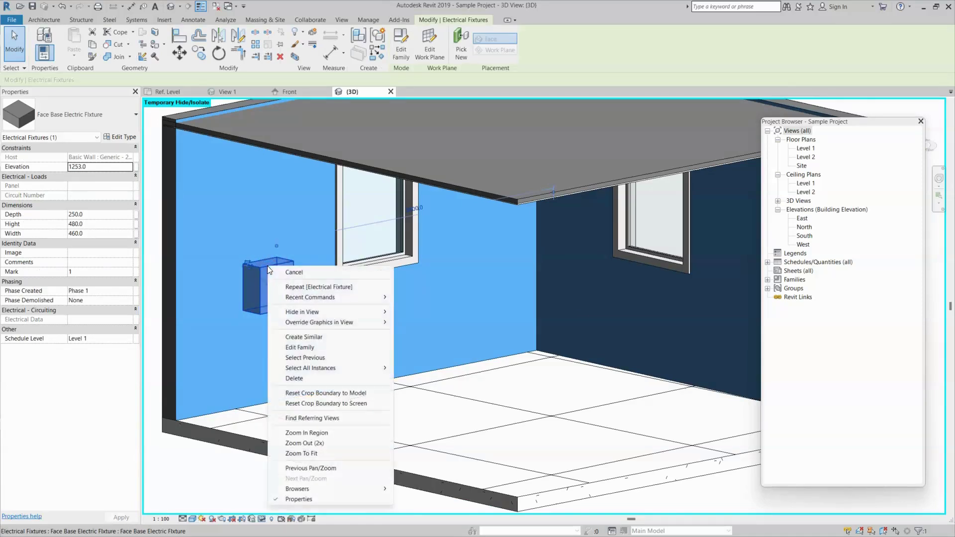
left_click(304, 338)
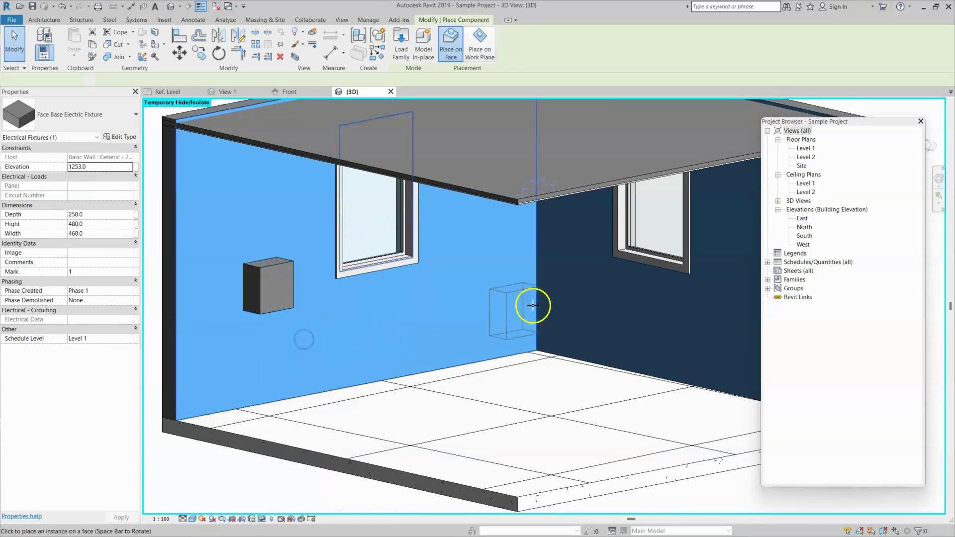
left_click(607, 301)
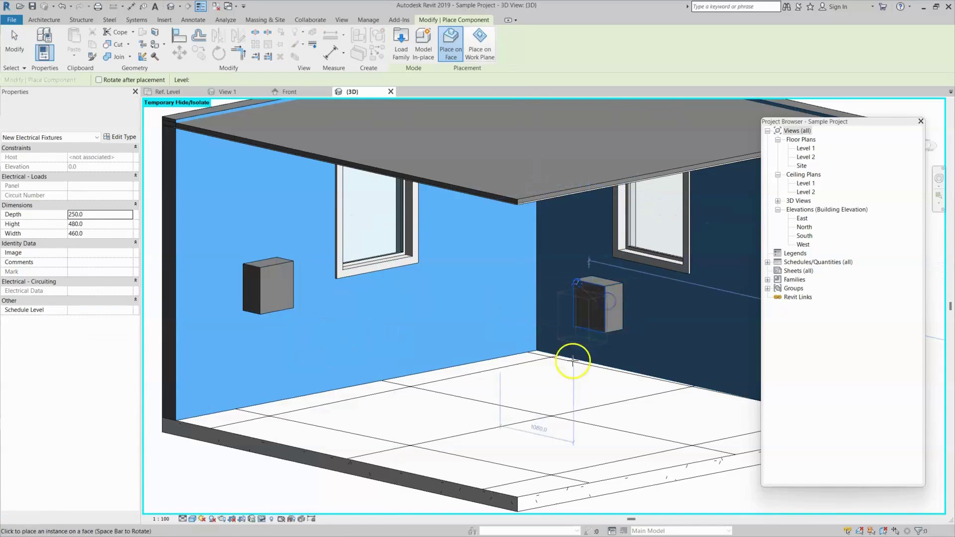
left_click(537, 398)
Place another fixture on the underside of the ceiling and end the placement.
middle_click_drag(550, 409, 480, 145, "shift")
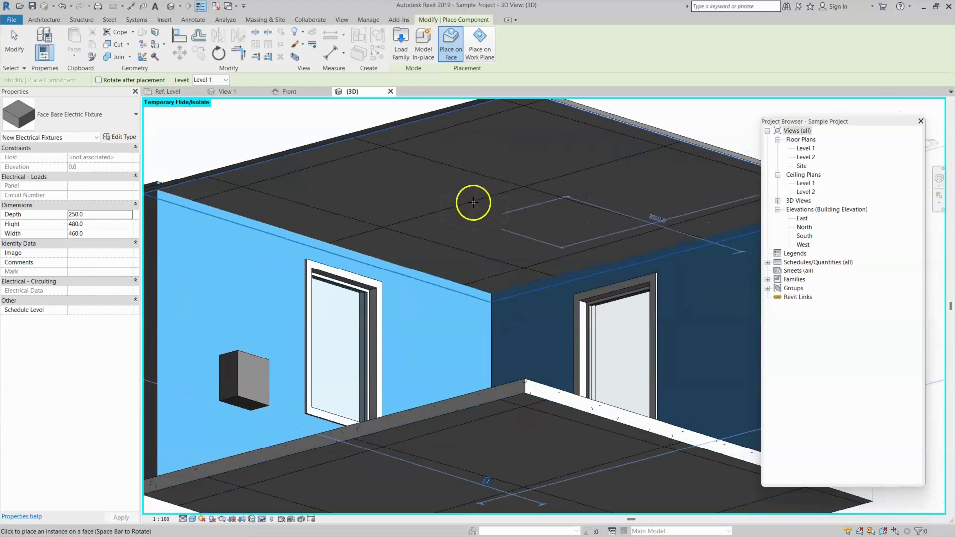
middle_click_drag(471, 230, 410, 308, "shift")
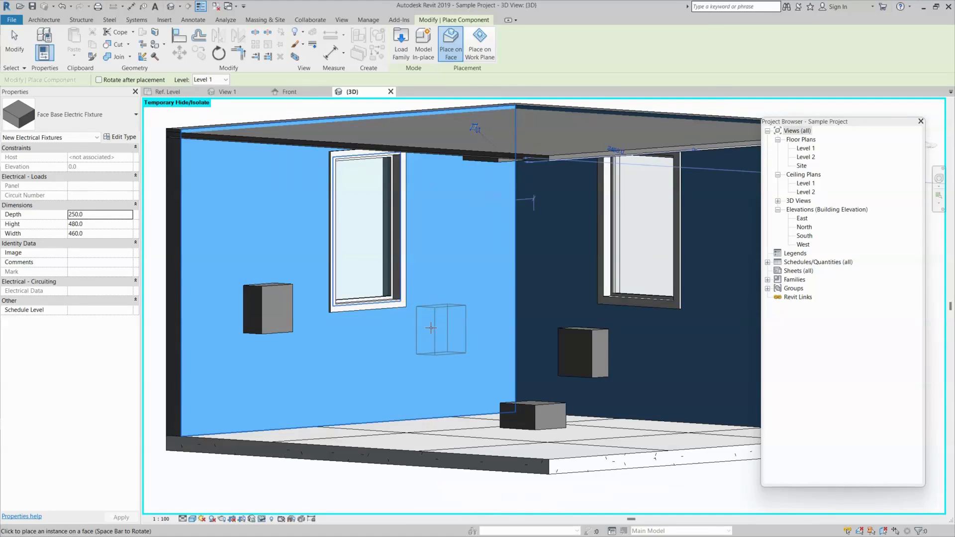
key("Escape")
scroll(478, 417, "down", 5)
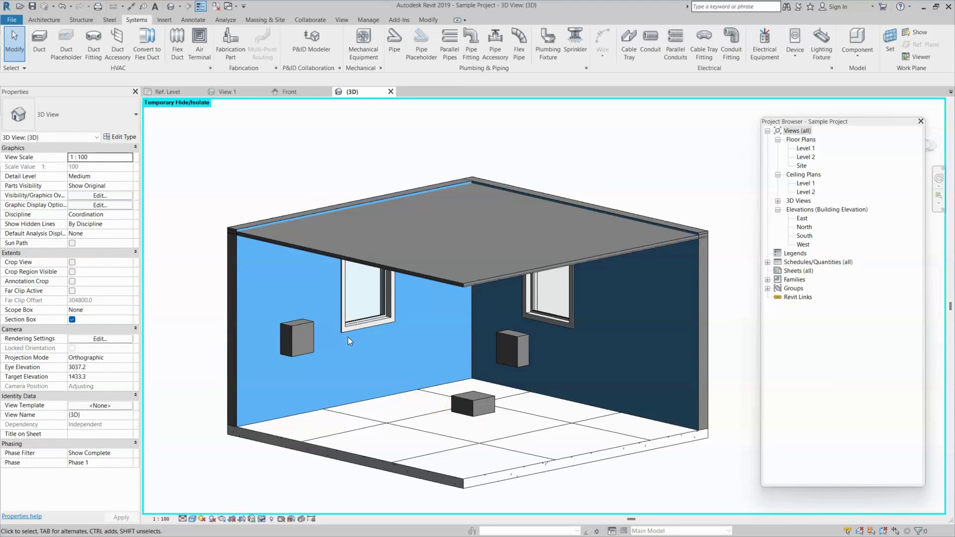
Load the BG-Wall Lamp Lighting Fixture family from D:\Tut\MEP Familys\Lighting Fixture into the project.
left_click(483, 186)
left_click(166, 20)
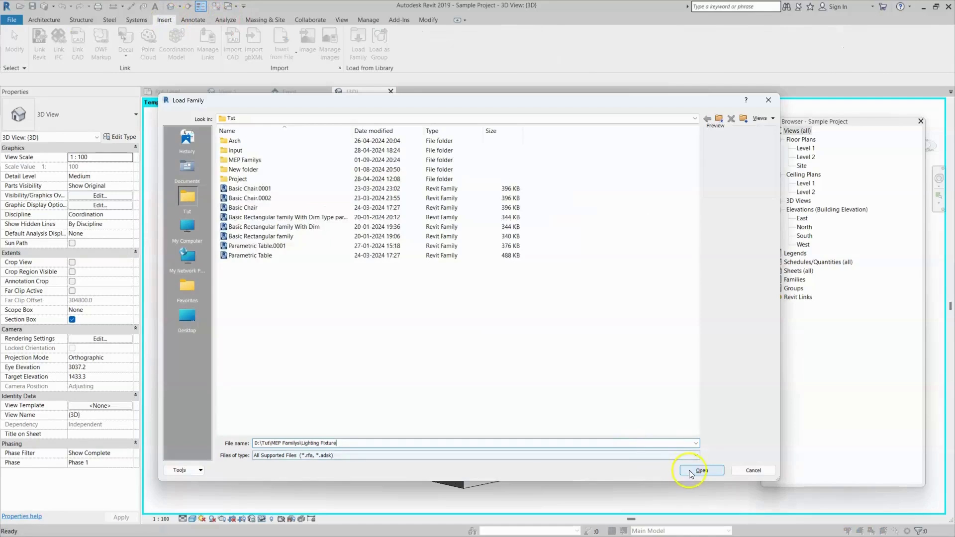
left_click(702, 470)
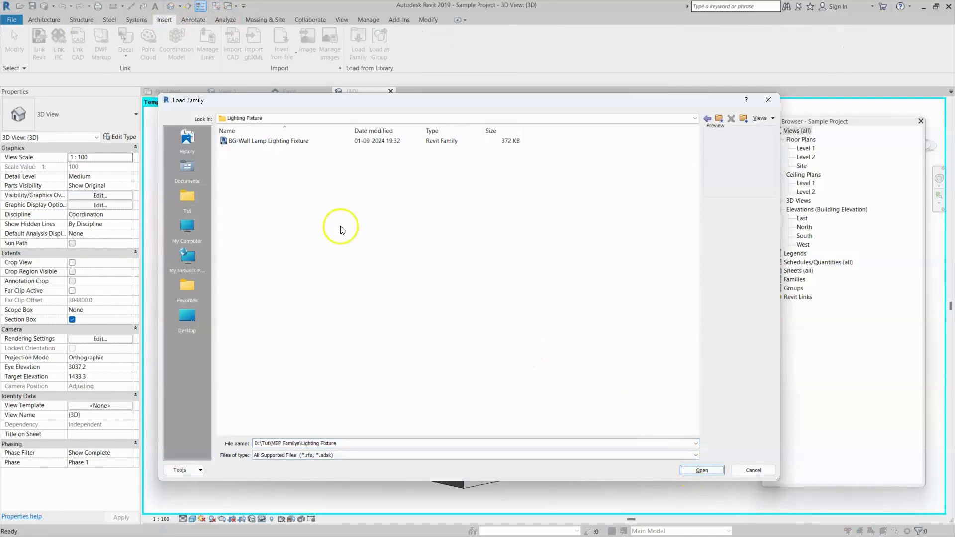
left_click_drag(372, 102, 557, 118)
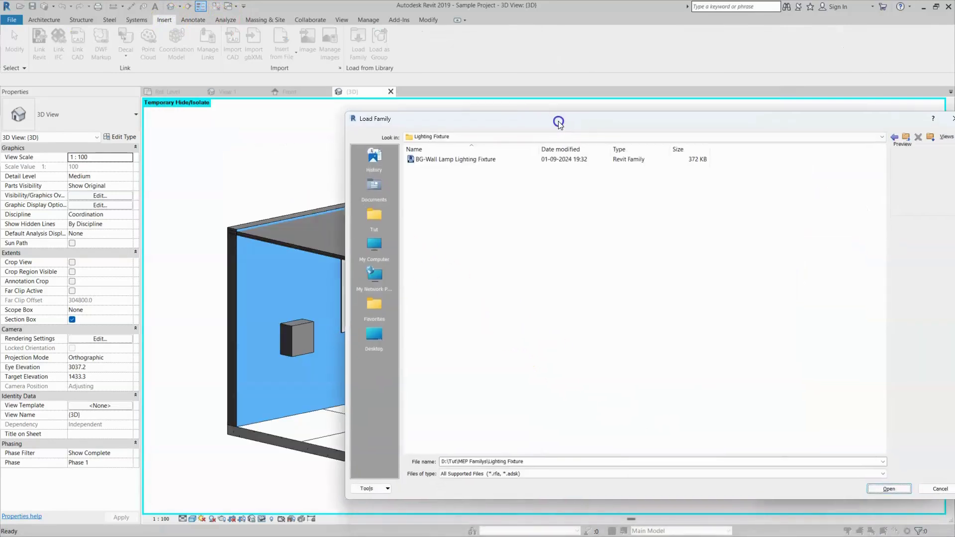
left_click(474, 157)
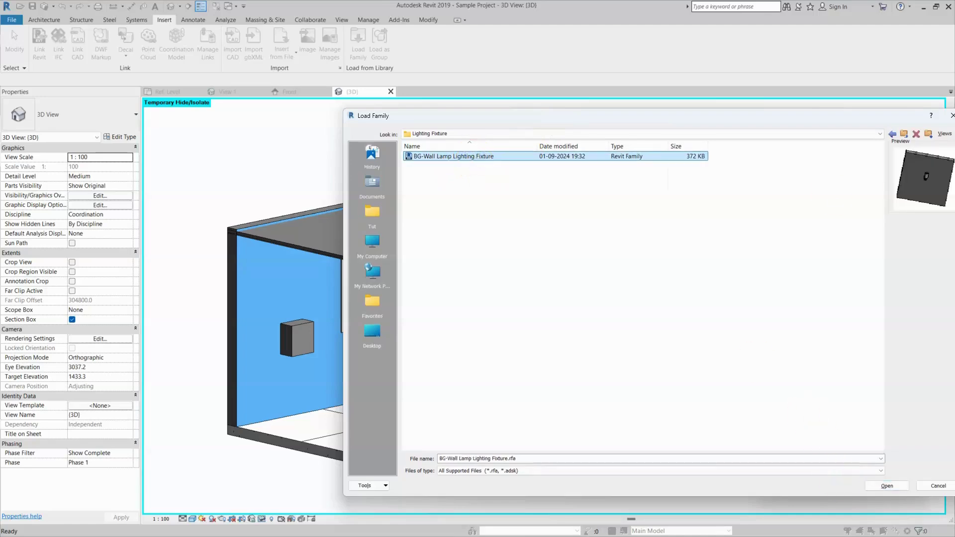
left_click(886, 485)
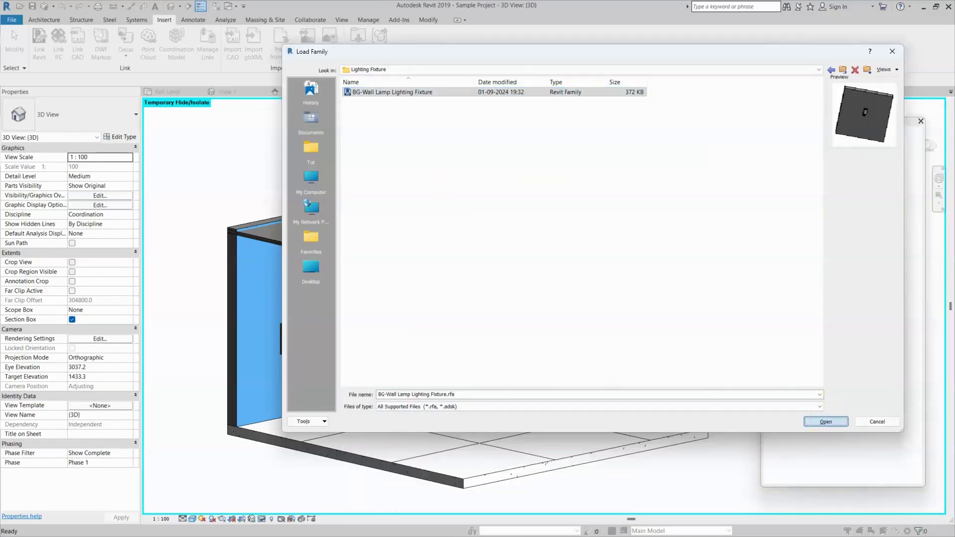
scroll(417, 347, "up", 2)
scroll(461, 345, "down", 1)
scroll(463, 344, "up", 1)
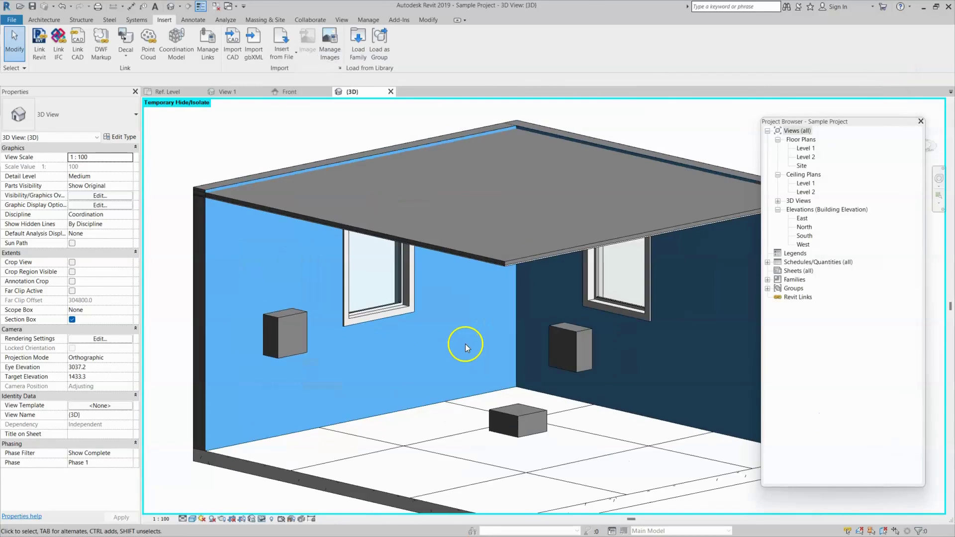
Place one BG-Wall Lamp Lighting Fixture on the face of the light blue wall, between its window and the room corner, and end the placement.
left_click(137, 20)
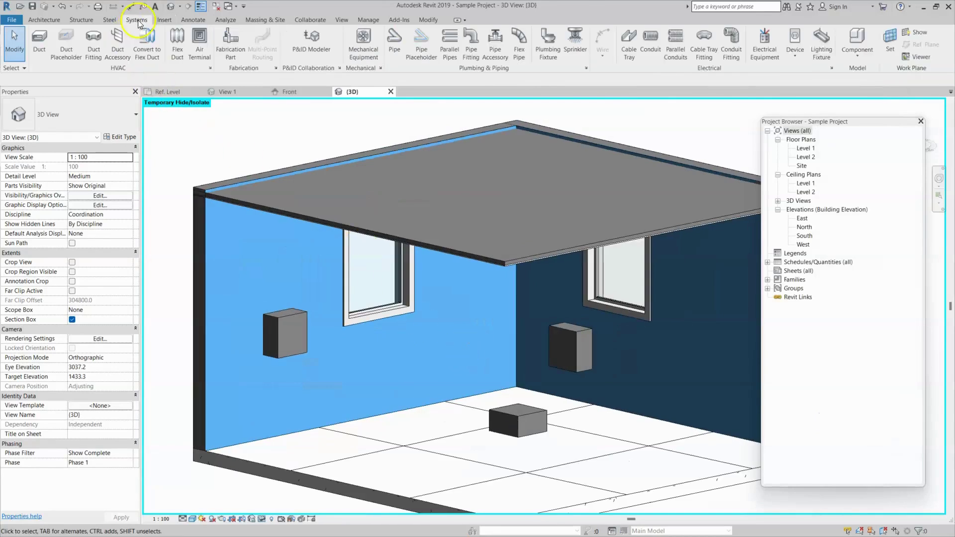
left_click(821, 45)
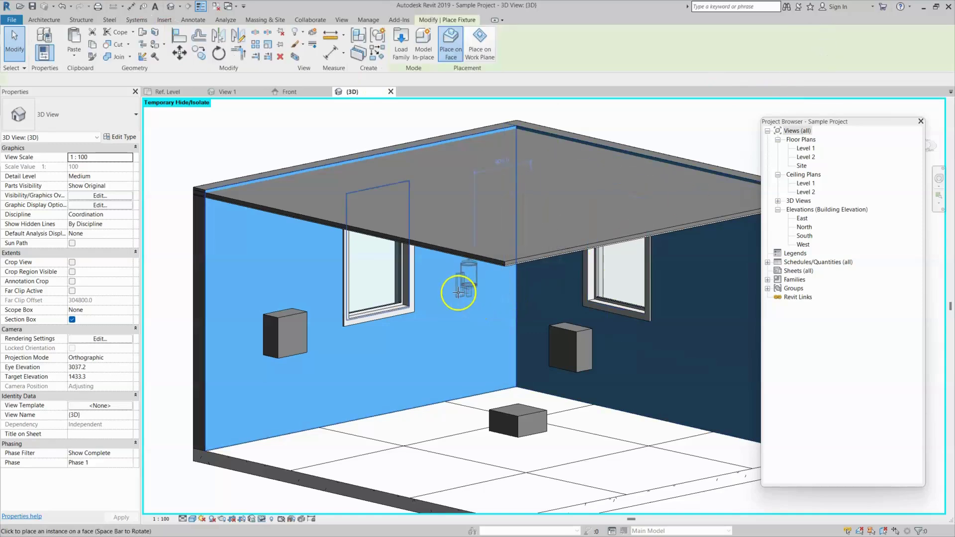
scroll(447, 277, "up", 4)
scroll(434, 308, "down", 3)
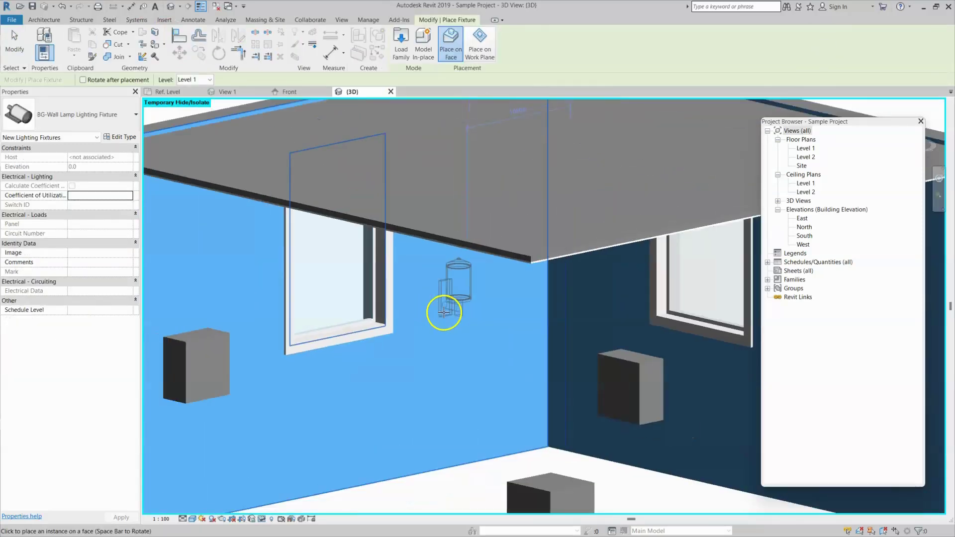
left_click(433, 301)
scroll(484, 341, "up", 5)
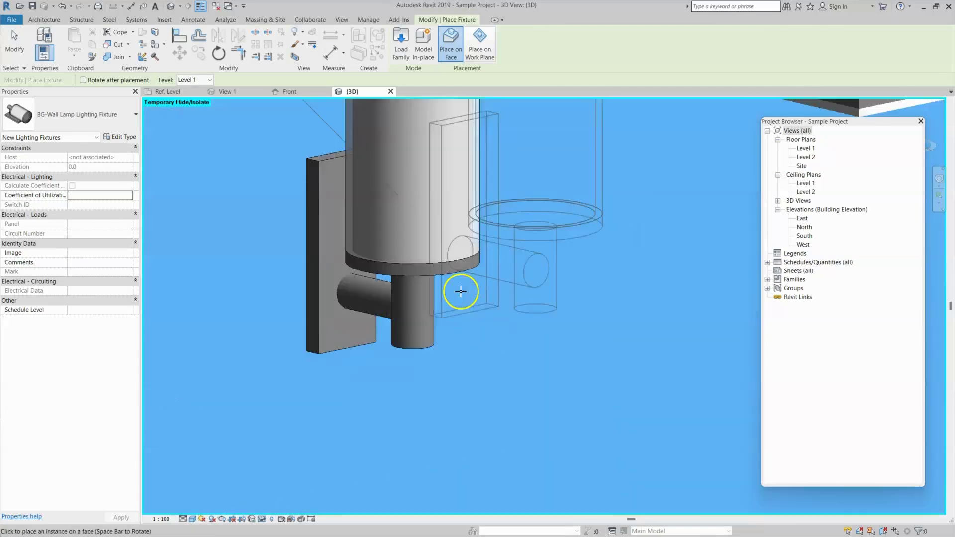
scroll(518, 335, "down", 3)
scroll(505, 320, "up", 2)
key("Escape")
left_click(484, 315)
mouse_move(526, 322)
middle_mouse_down("shift")
mouse_move(516, 336)
mouse_move(455, 306)
mouse_move(489, 333)
mouse_move(532, 314)
middle_mouse_up("shift")
scroll(452, 312, "down", 4)
key("Escape")
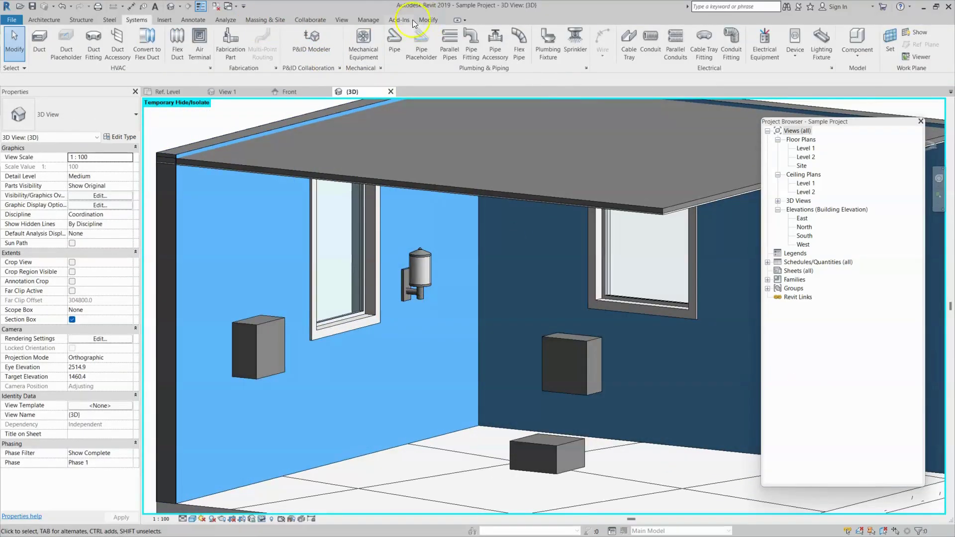
Load the BG-Double Swith With Recepticle family from the Electric Fixtures folder into the project.
left_click(165, 20)
left_click(361, 59)
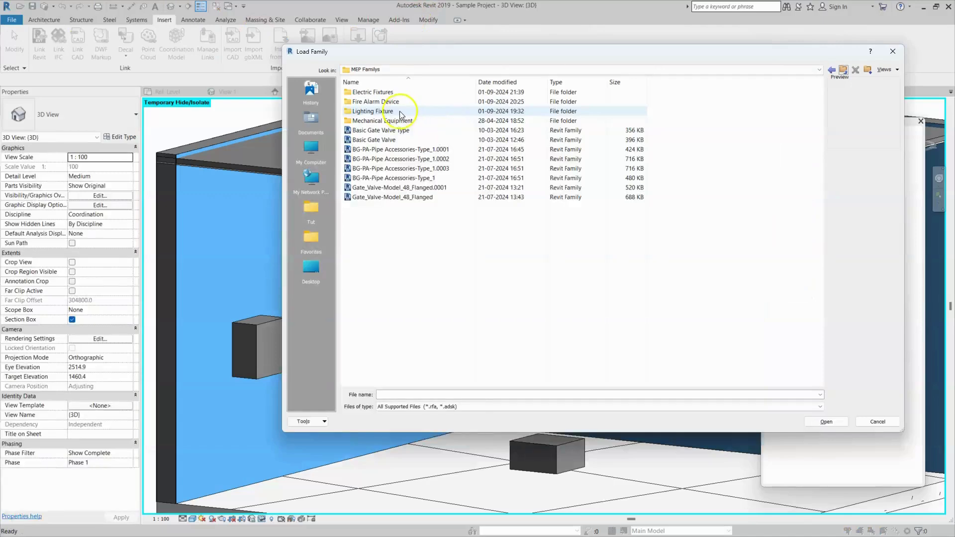
double_click(382, 93)
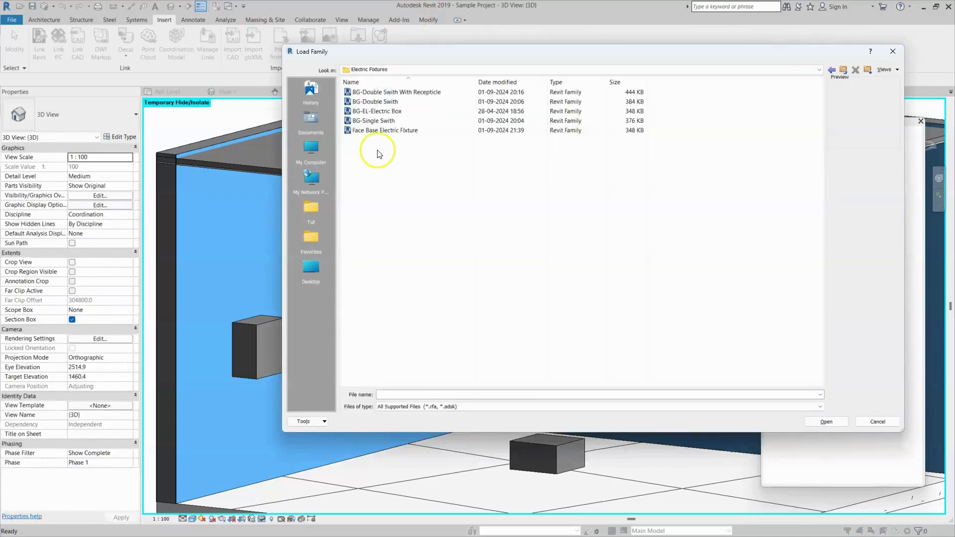
left_click(427, 92)
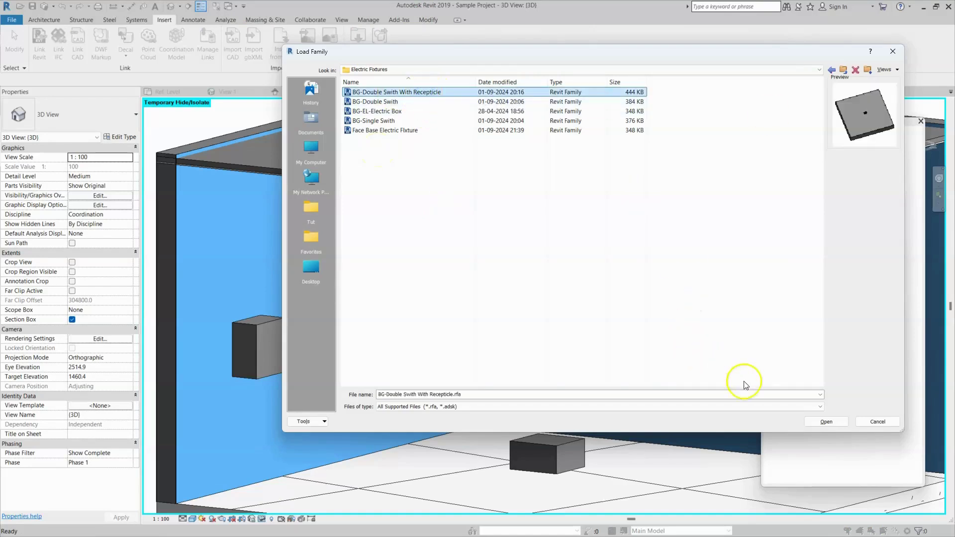
left_click(826, 422)
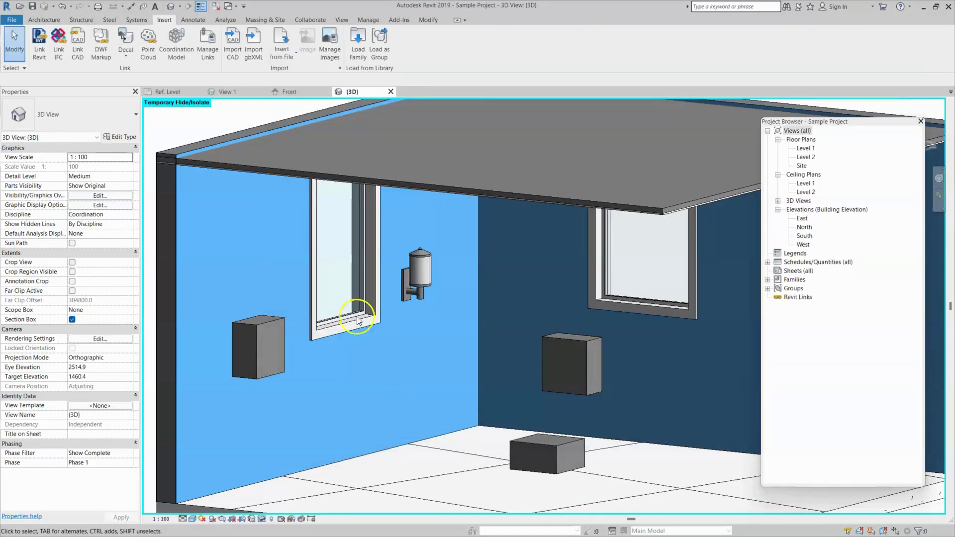
Place one BG-Double Swith With Recepticle electrical fixture on the light blue wall above the box fixture, end the placement and inspect it.
left_click(136, 20)
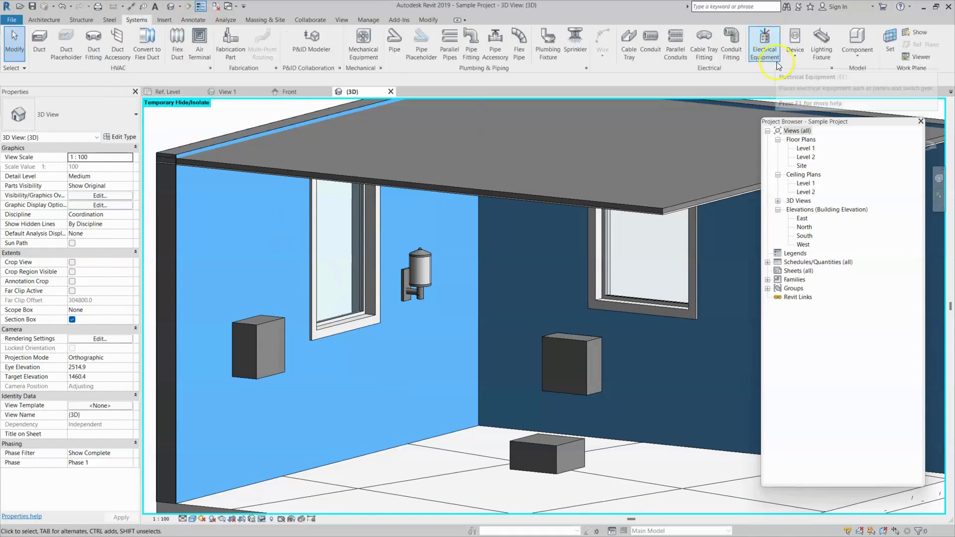
left_click(800, 56)
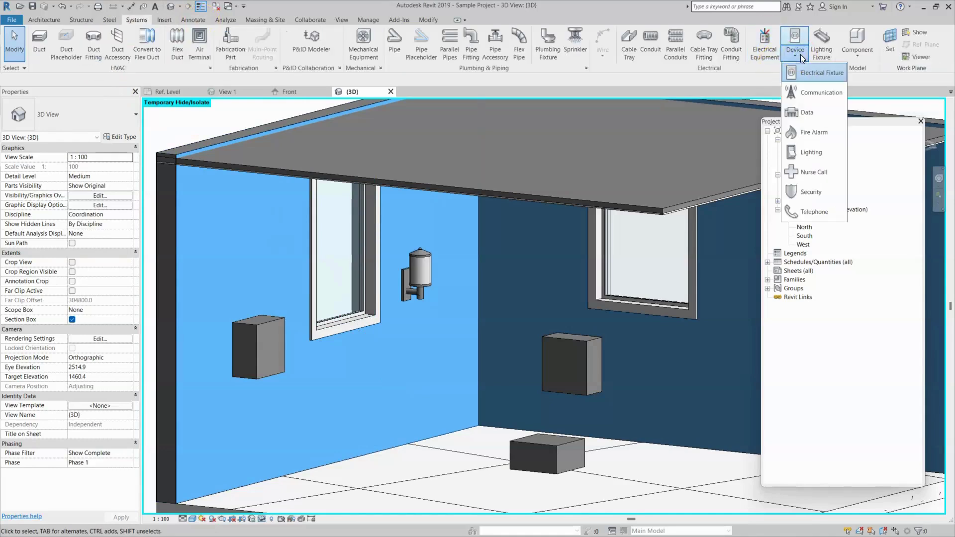
left_click(811, 74)
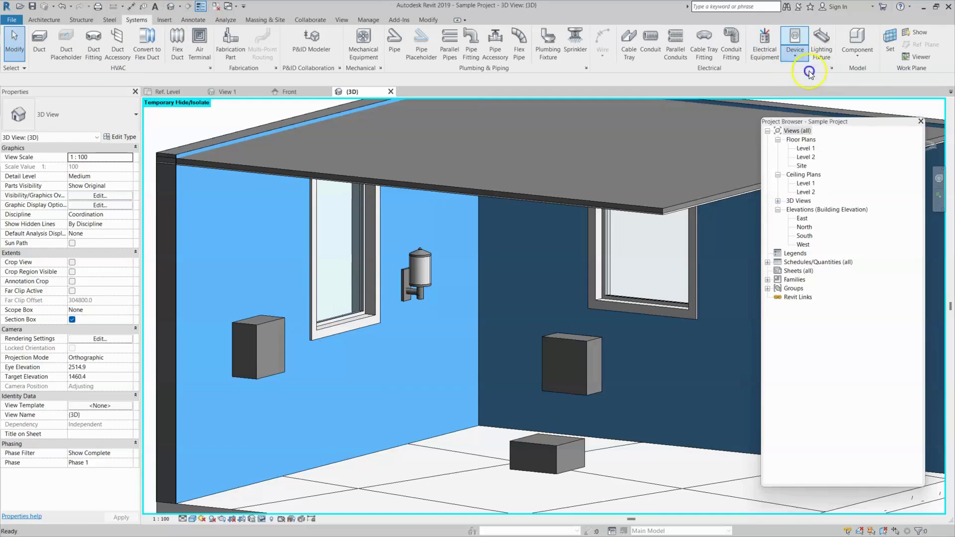
scroll(284, 328, "up", 5)
scroll(450, 313, "down", 4)
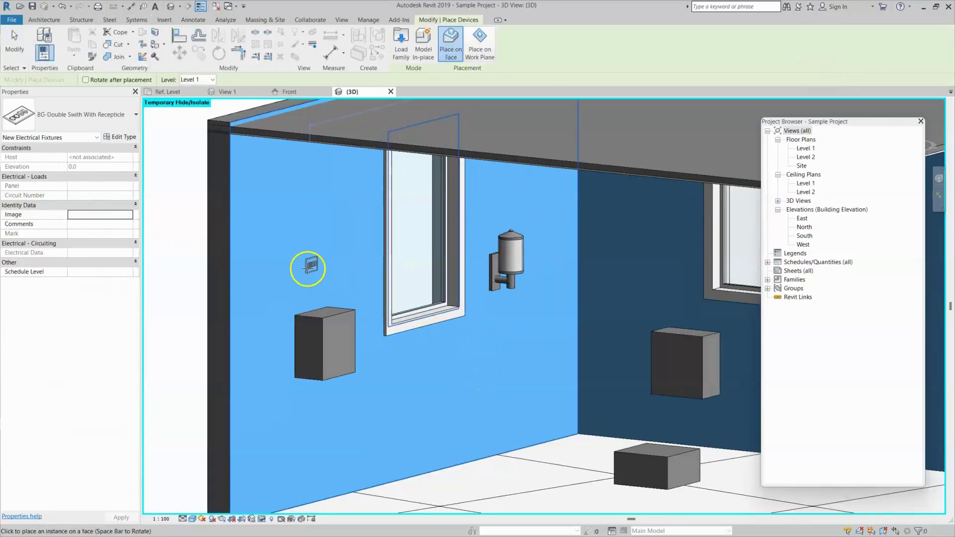
left_click(309, 266)
scroll(308, 267, "up", 5)
key("Escape")
key("Escape")
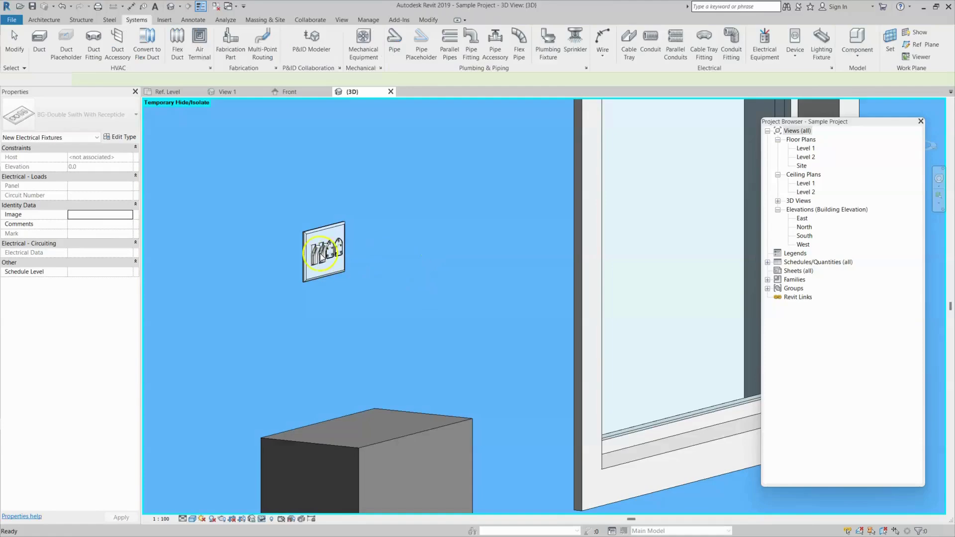
left_click(316, 252)
middle_click_drag(421, 300, 336, 304, "shift")
left_click(443, 322)
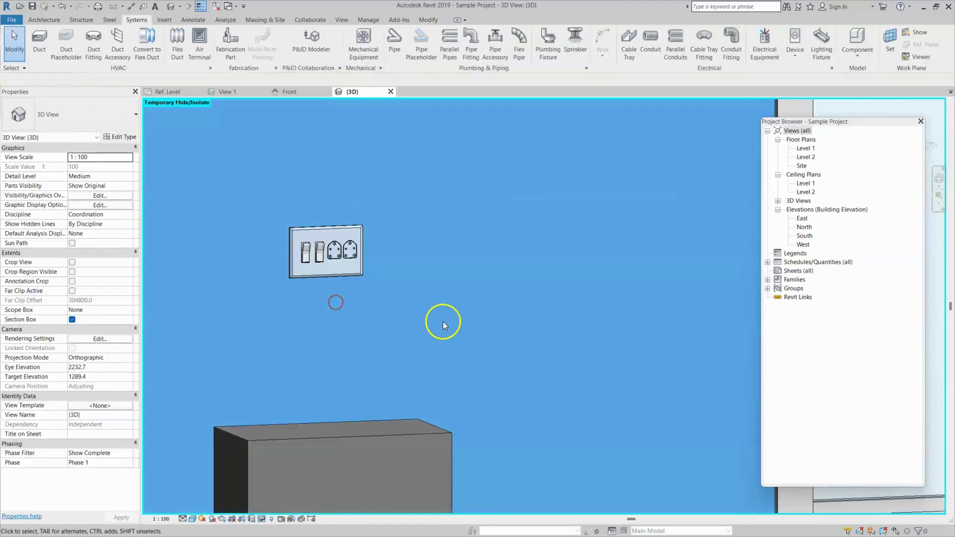
scroll(442, 321, "down", 4)
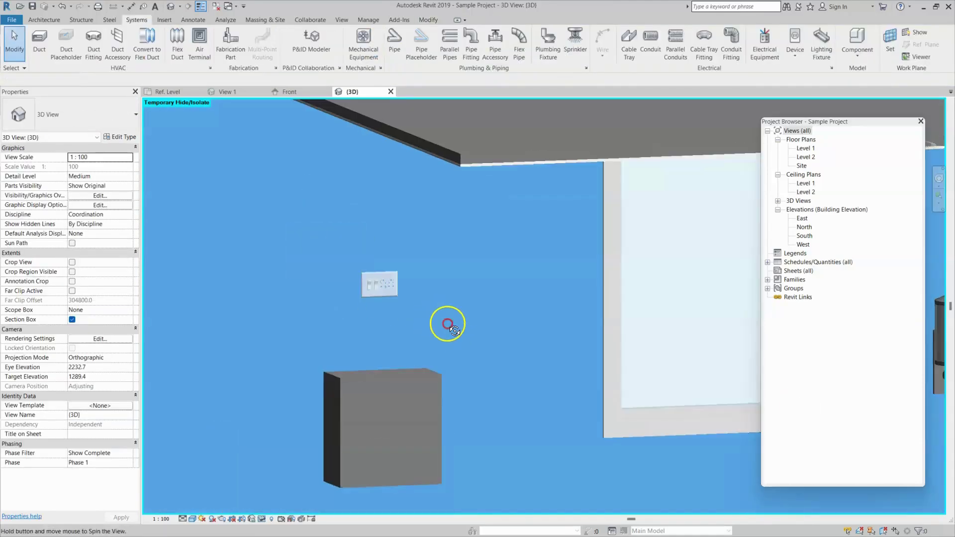
Create a similar switch and receptacle fixture from the placed one, putting it on the front face of the box fixture.
left_click(352, 273)
scroll(350, 272, "down", 4)
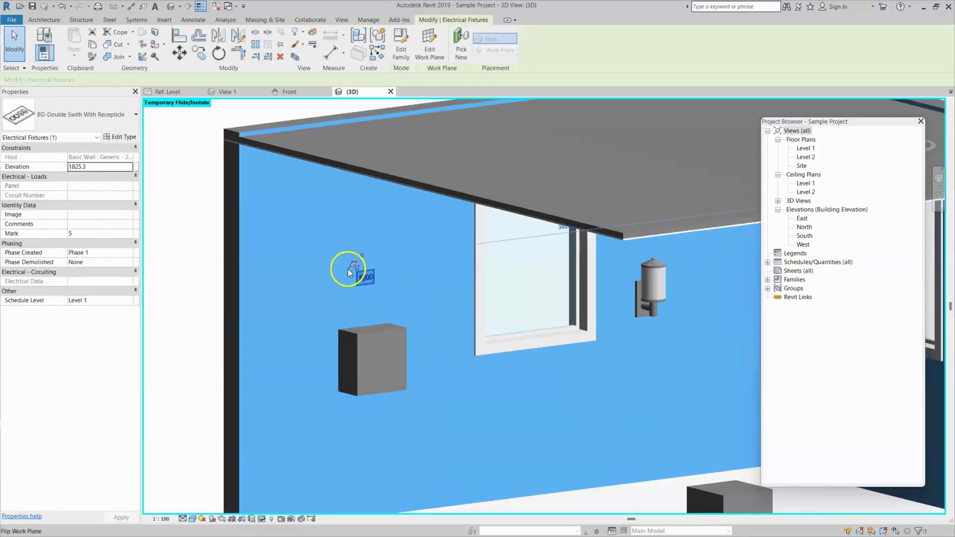
key("c")
key("s")
scroll(426, 288, "down", 4)
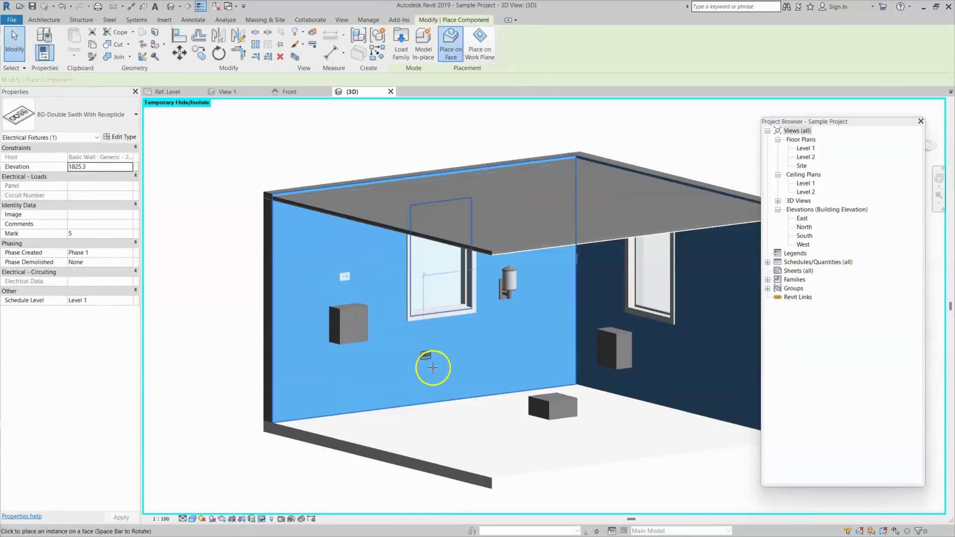
scroll(472, 418, "up", 3)
middle_click_drag(452, 419, 437, 194, "shift")
scroll(409, 160, "up", 6)
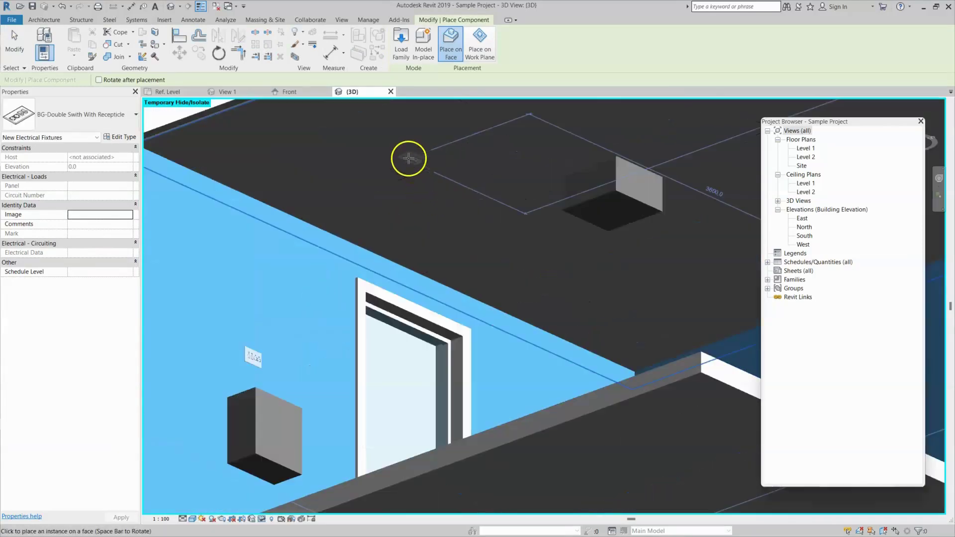
scroll(406, 169, "down", 4)
middle_click_drag(305, 245, 506, 347, "shift")
scroll(249, 390, "up", 3)
left_click(263, 385)
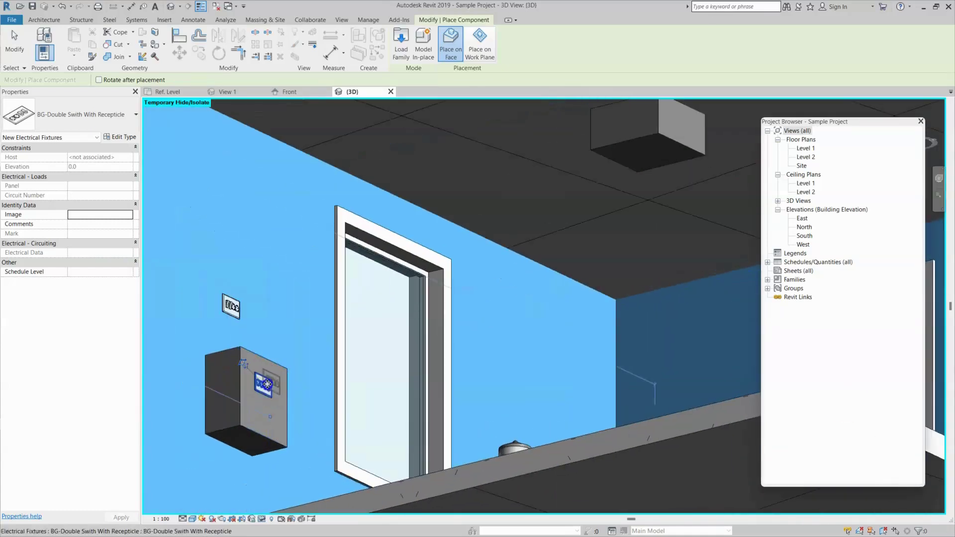
Place another switch fixture on the light blue wall above the first and a rotated one on the window glass, and end the placement.
middle_click_drag(345, 388, 309, 465, "shift")
scroll(239, 394, "up", 3)
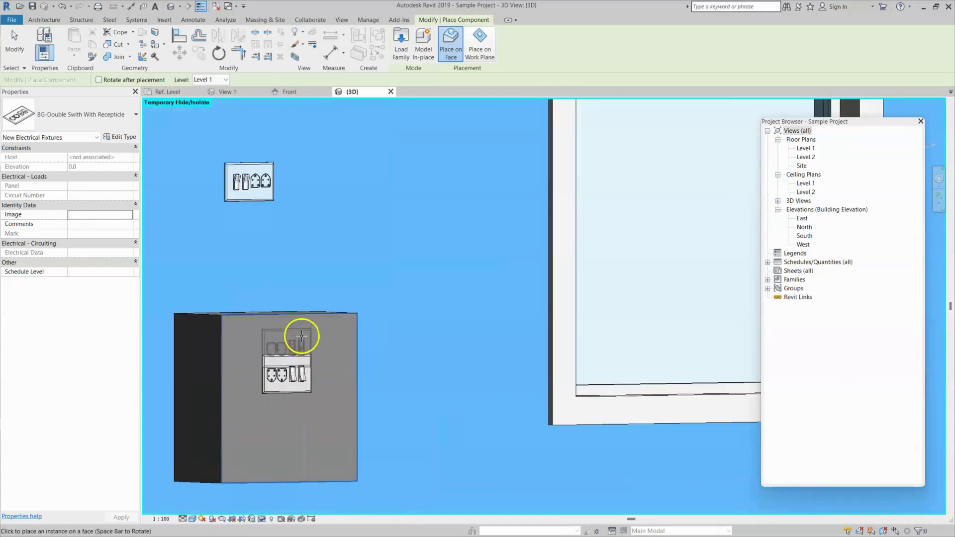
scroll(324, 308, "down", 4)
scroll(540, 284, "up", 3)
key("space")
left_click(524, 261)
key("Escape")
key("Escape")
scroll(525, 261, "down", 2)
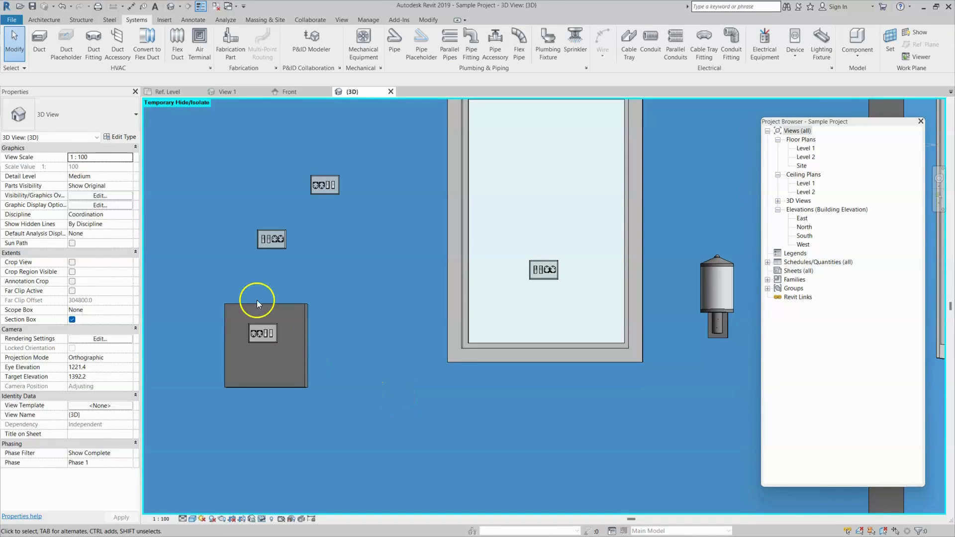
scroll(238, 240, "up", 2)
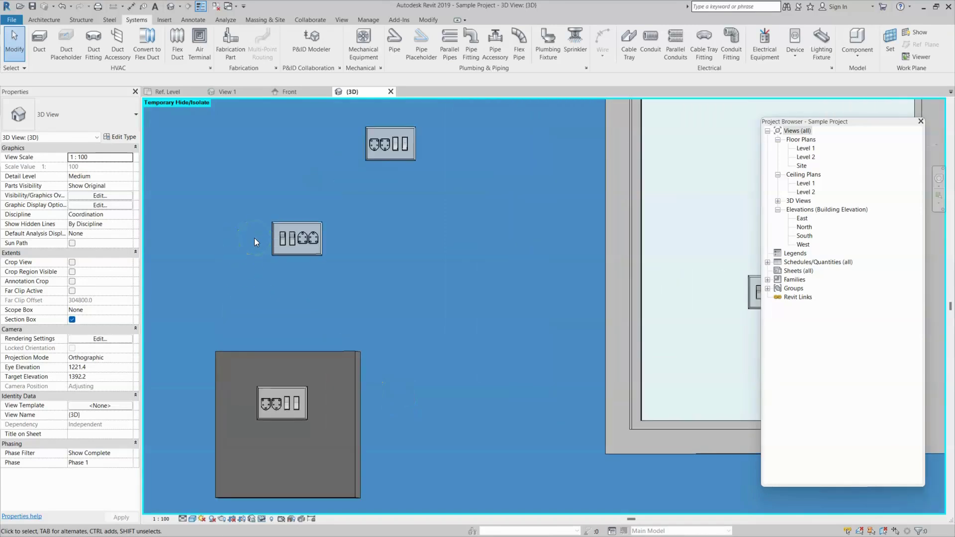